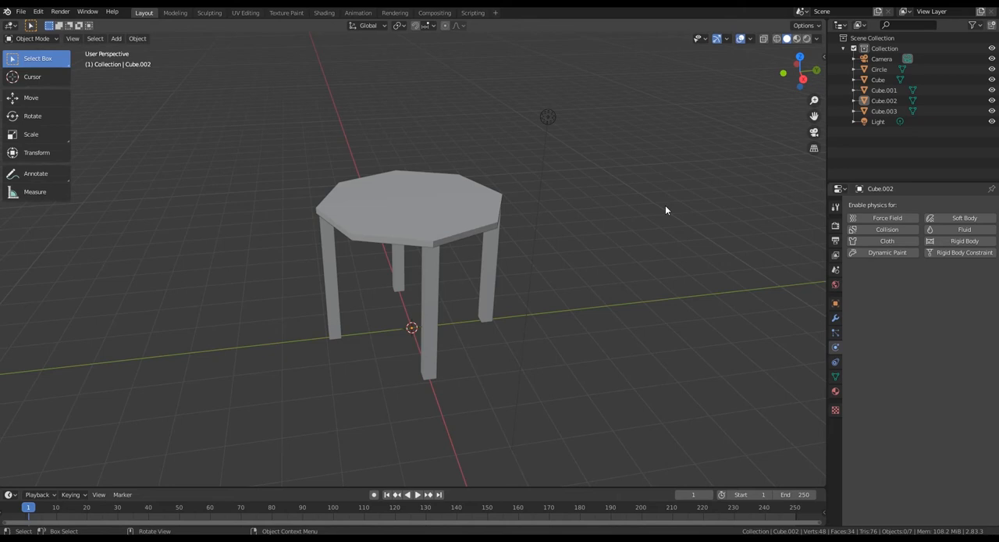
{"action": "middle_click_drag", "start_coordinate": [676, 241], "coordinate": [651, 240]}
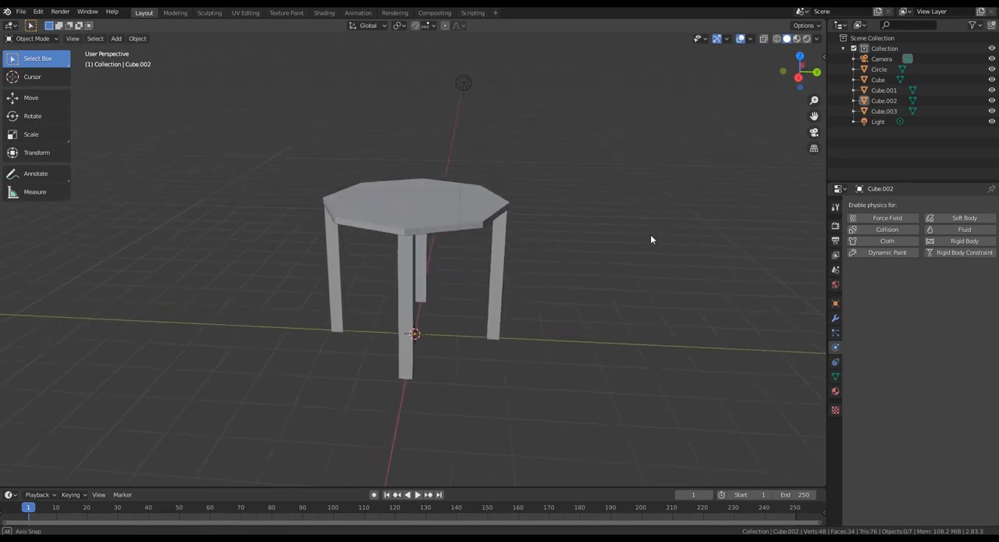
{"action": "middle_click_drag", "start_coordinate": [651, 240], "coordinate": [651, 239]}
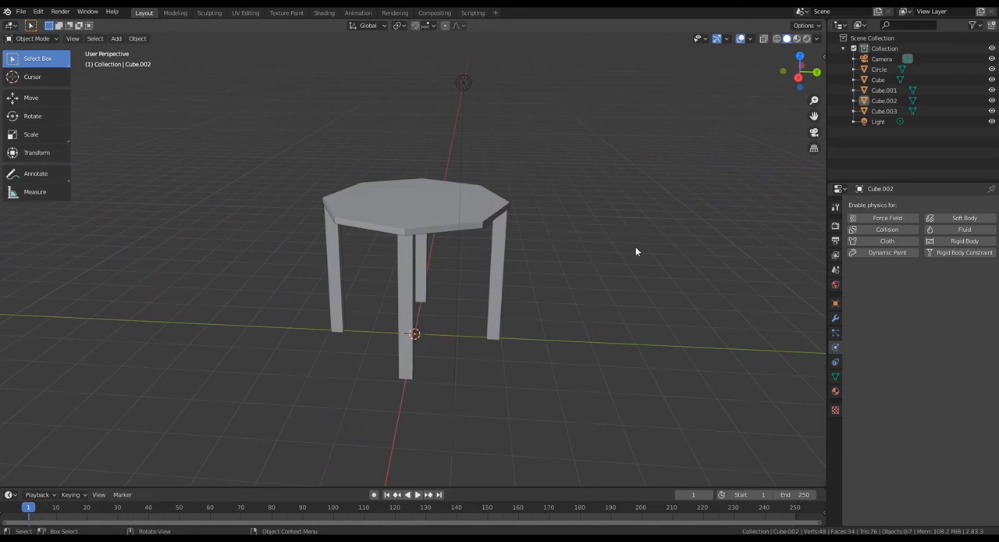
{"action": "middle_click_drag", "start_coordinate": [645, 272], "coordinate": [606, 283]}
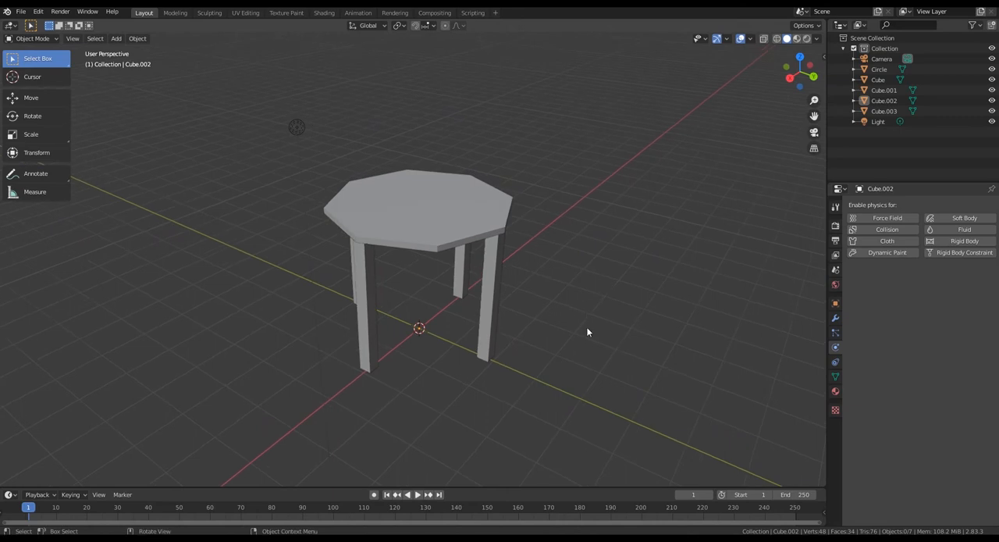
{"action": "mouse_move", "coordinate": [594, 334]}
{"action": "middle_mouse_down"}
{"action": "mouse_move", "coordinate": [617, 338]}
{"action": "mouse_move", "coordinate": [520, 334]}
{"action": "mouse_move", "coordinate": [622, 340]}
{"action": "mouse_move", "coordinate": [507, 336]}
{"action": "mouse_move", "coordinate": [570, 330]}
{"action": "mouse_move", "coordinate": [588, 349]}
{"action": "middle_mouse_up"}
{"action": "scroll", "coordinate": [587, 349], "scroll_direction": "up", "scroll_amount": 2}
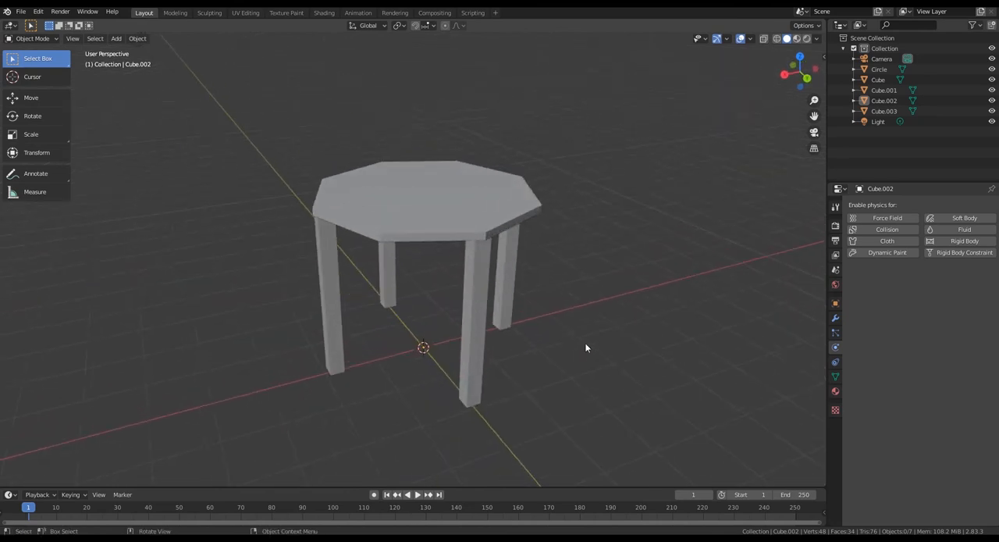
{"action": "middle_click_drag", "start_coordinate": [601, 344], "coordinate": [617, 352]}
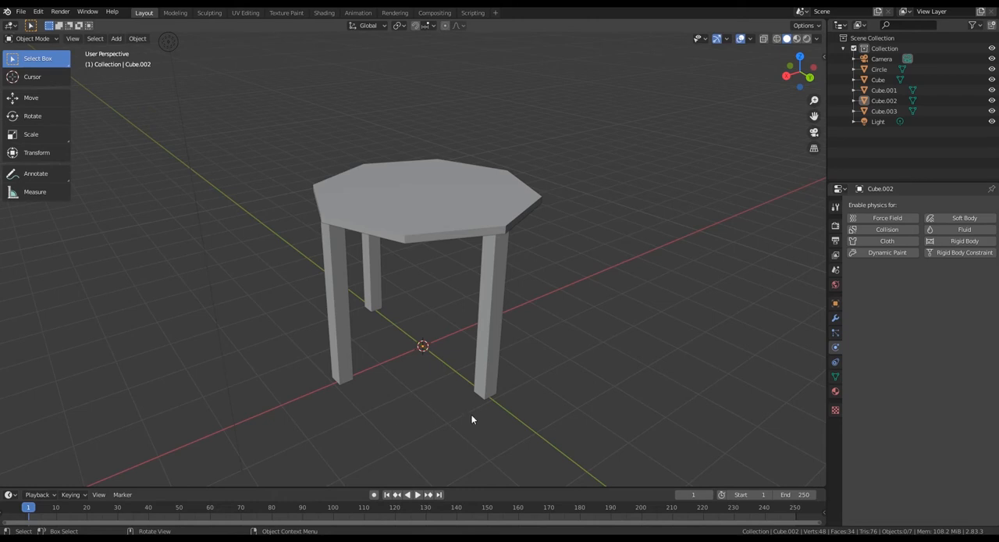
- Add a mesh plane at the world origin under the table and set its size to 8 m
{"action": "scroll", "coordinate": [468, 410], "scroll_direction": "down", "scroll_amount": 1}
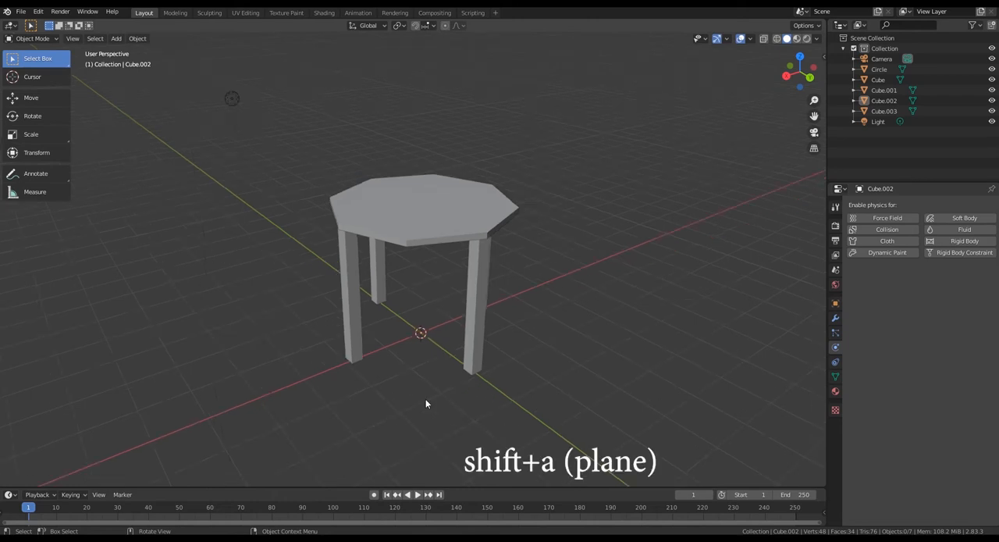
{"action": "key", "text": "shift+a"}
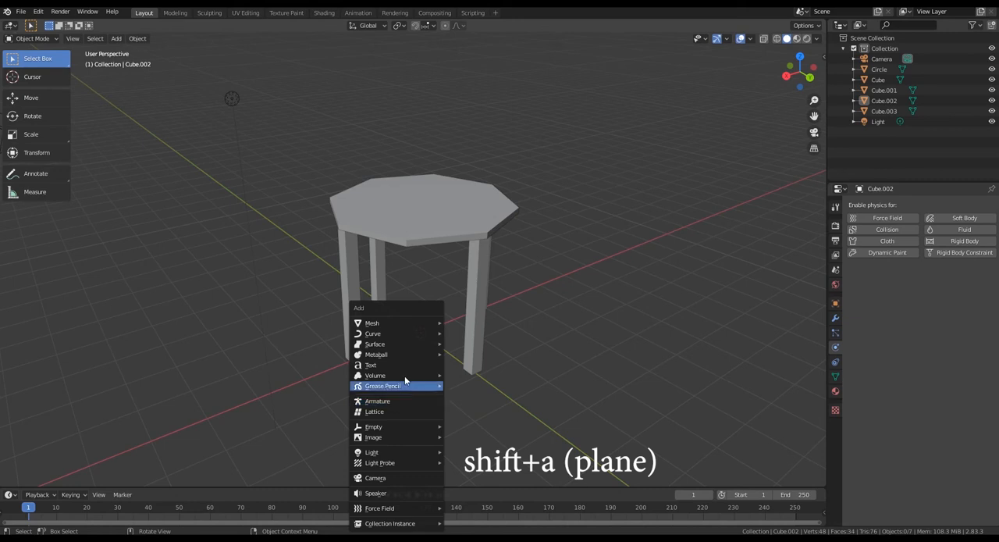
{"action": "mouse_move", "coordinate": [399, 327]}
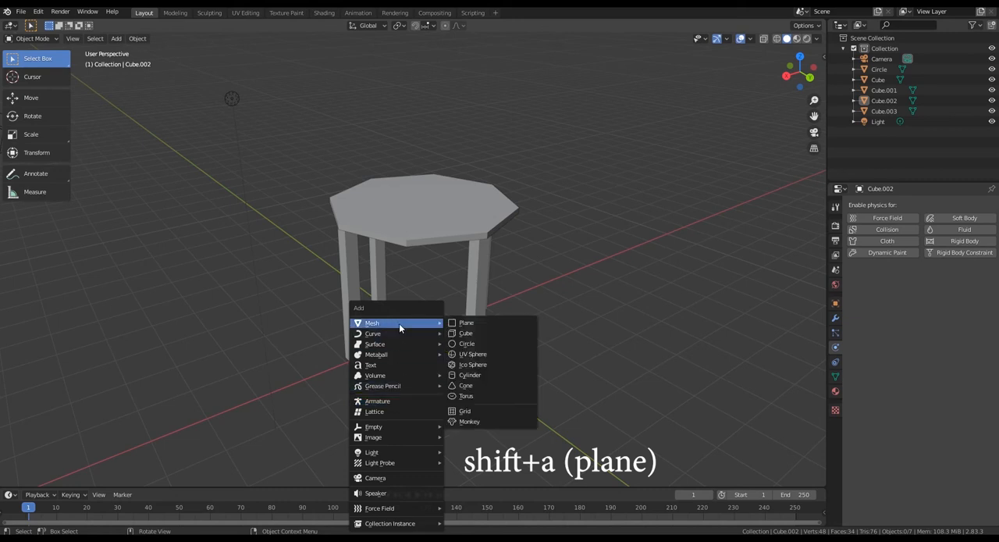
{"action": "left_click", "coordinate": [473, 322]}
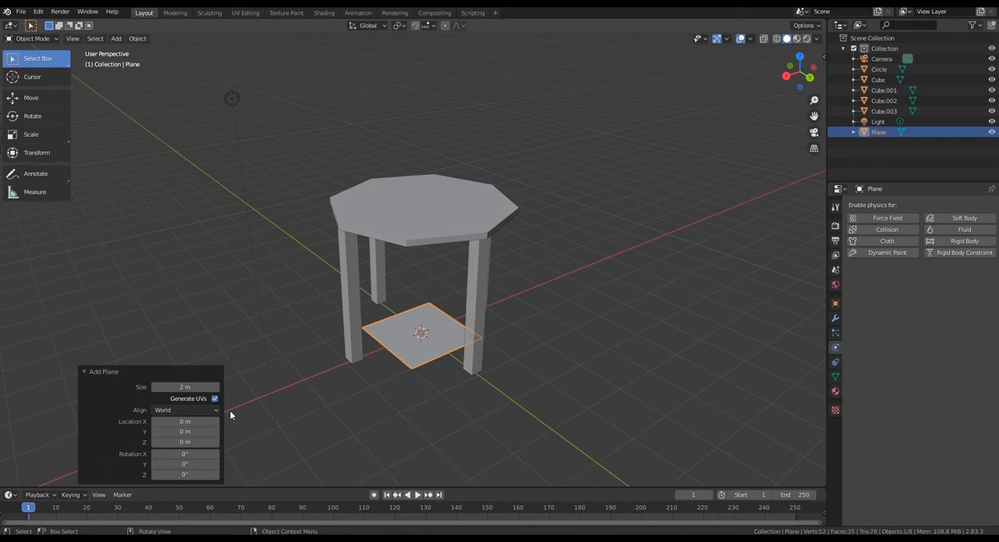
{"action": "left_click", "coordinate": [187, 386]}
{"action": "type", "text": "8"}
{"action": "key", "text": "Return"}
{"action": "left_click", "coordinate": [641, 310]}
- Select the tabletop and try placing the 3D cursor by hand at the centre of its upper surface
{"action": "middle_click_drag", "start_coordinate": [559, 343], "coordinate": [644, 327]}
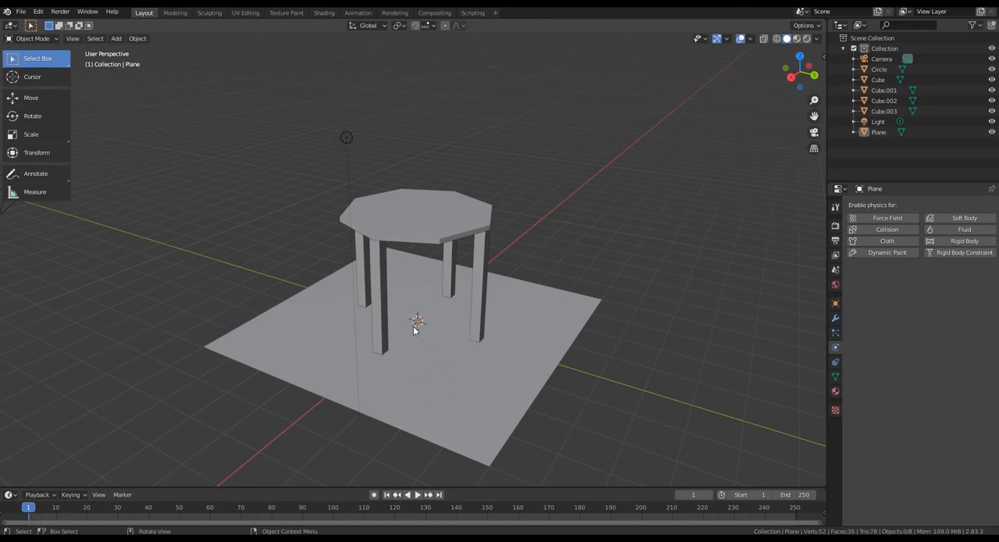
{"action": "left_click", "coordinate": [437, 228]}
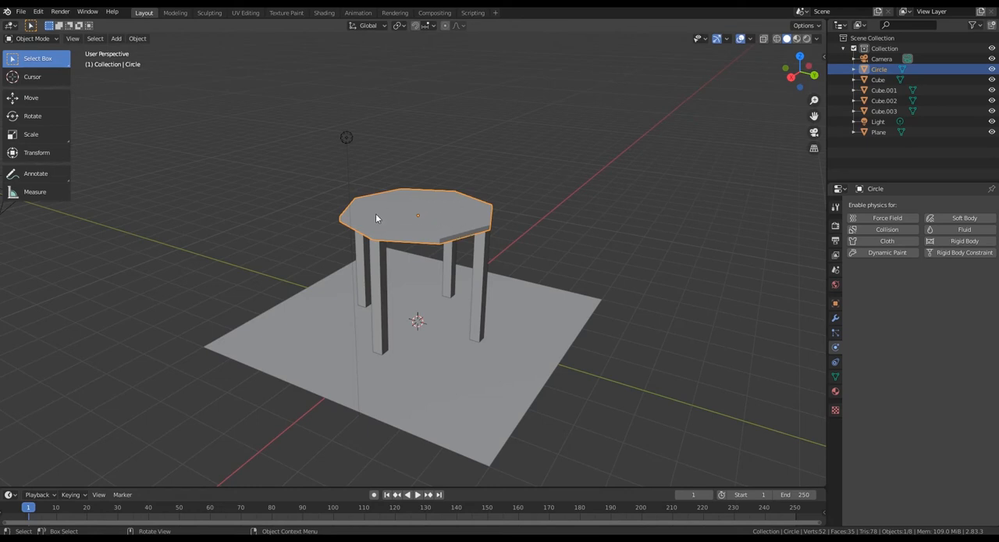
{"action": "left_click", "coordinate": [26, 82]}
{"action": "left_click", "coordinate": [417, 215]}
{"action": "mouse_move", "coordinate": [461, 280]}
{"action": "middle_mouse_down"}
{"action": "mouse_move", "coordinate": [510, 256]}
{"action": "mouse_move", "coordinate": [467, 283]}
{"action": "middle_mouse_up"}
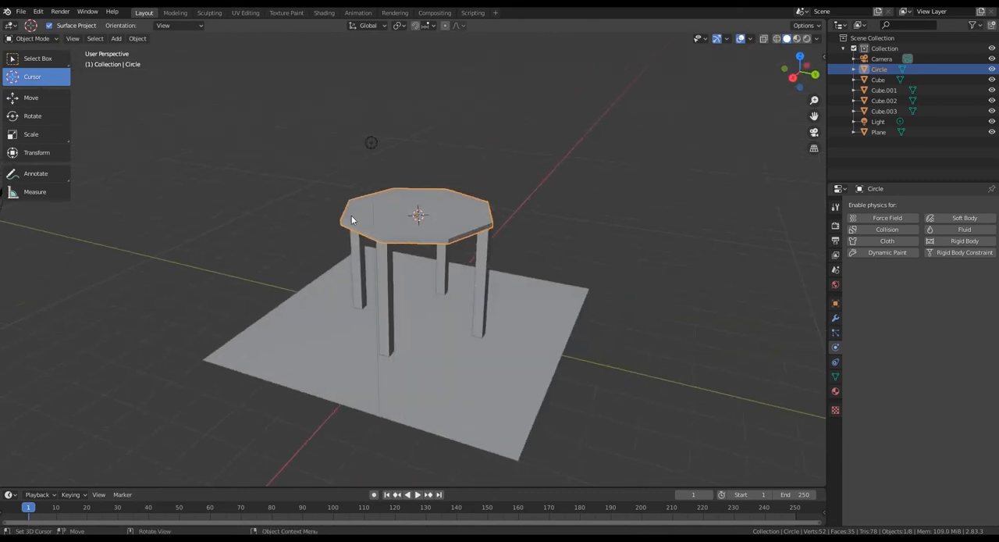
{"action": "middle_click_drag", "start_coordinate": [307, 239], "coordinate": [355, 221]}
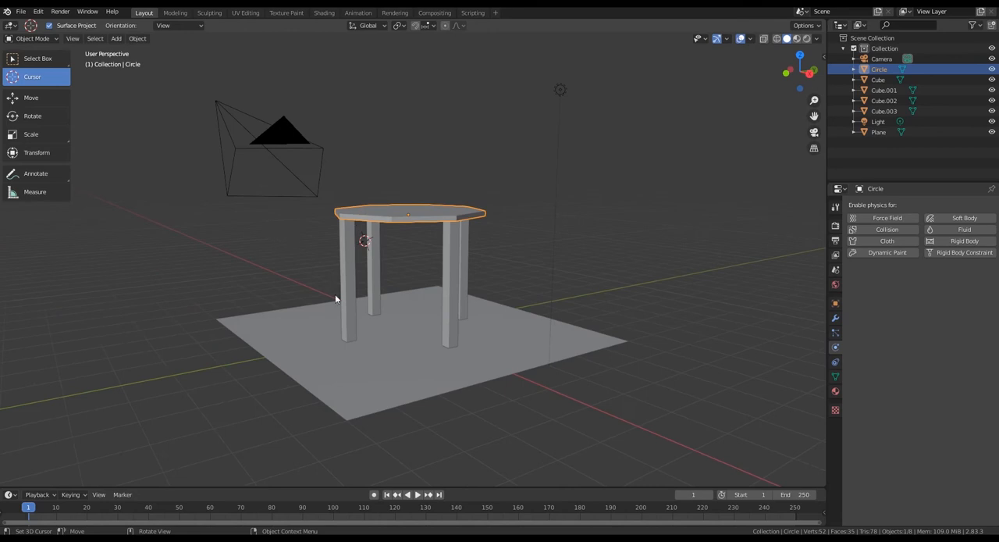
{"action": "middle_click_drag", "start_coordinate": [491, 258], "coordinate": [417, 218]}
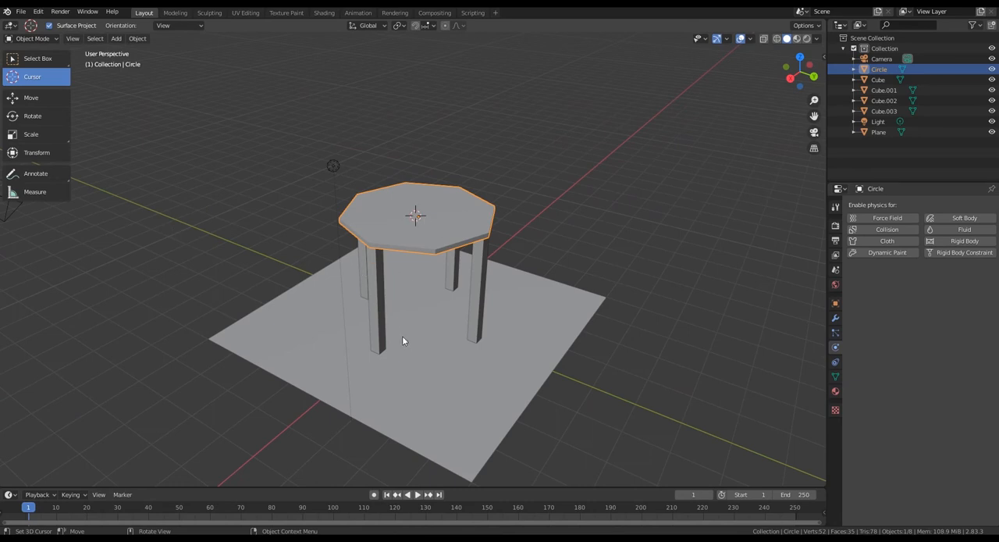
- Return to box selection, select the tabletop, and snap the 3D cursor to it with Cursor to Selected
{"action": "left_click", "coordinate": [44, 61]}
{"action": "left_click", "coordinate": [340, 346]}
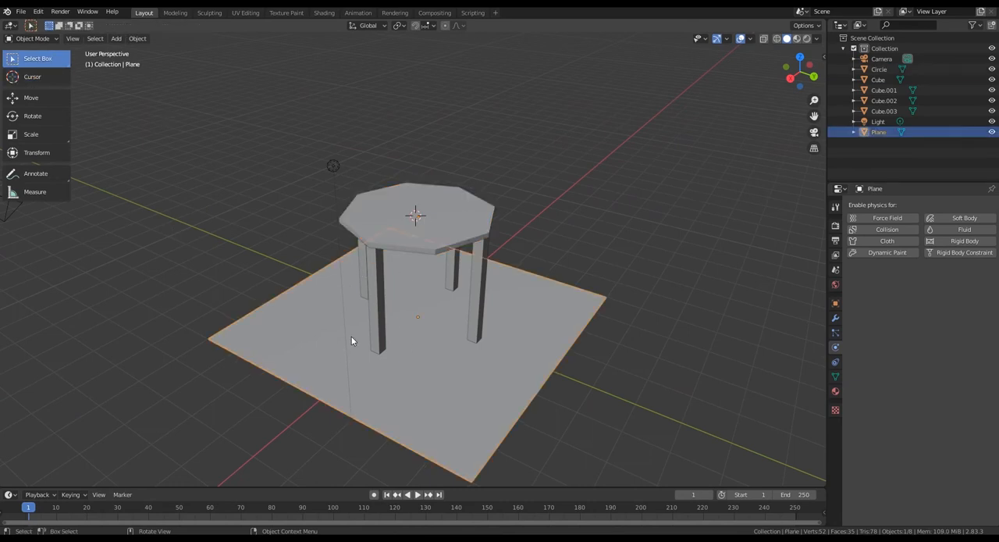
{"action": "left_click", "coordinate": [430, 191], "text": "shift"}
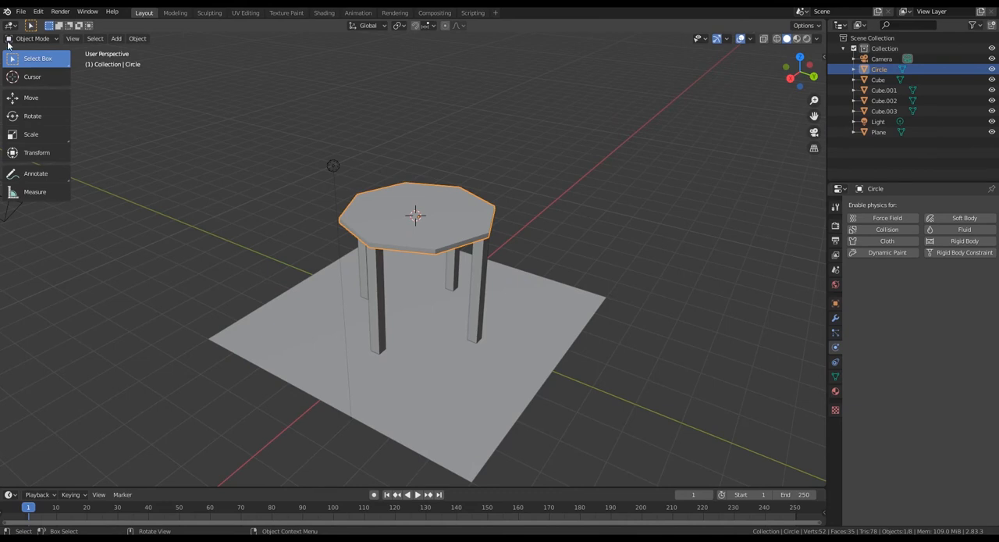
{"action": "left_click", "coordinate": [459, 231]}
{"action": "middle_click_drag", "start_coordinate": [419, 239], "coordinate": [437, 216]}
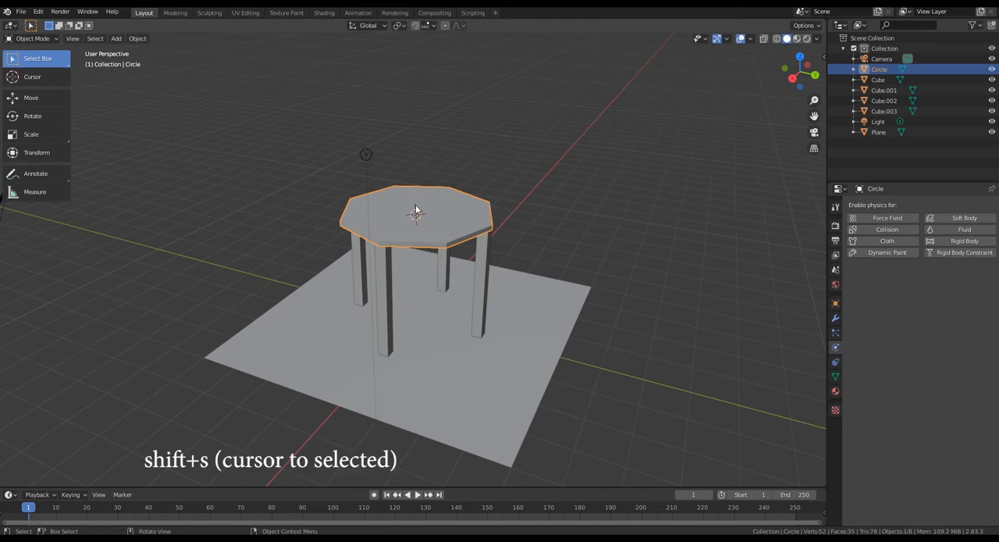
{"action": "key", "text": "shift+s"}
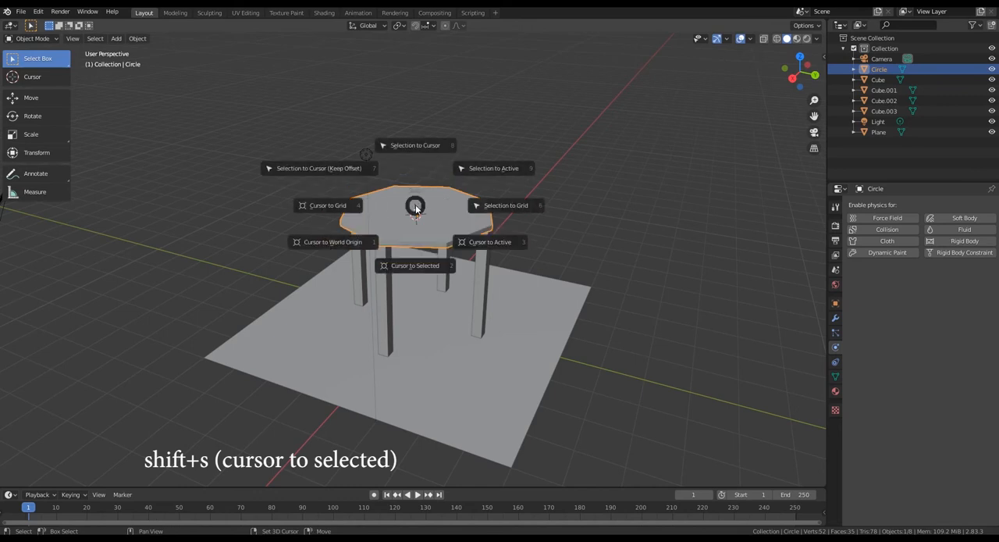
{"action": "left_click", "coordinate": [417, 273]}
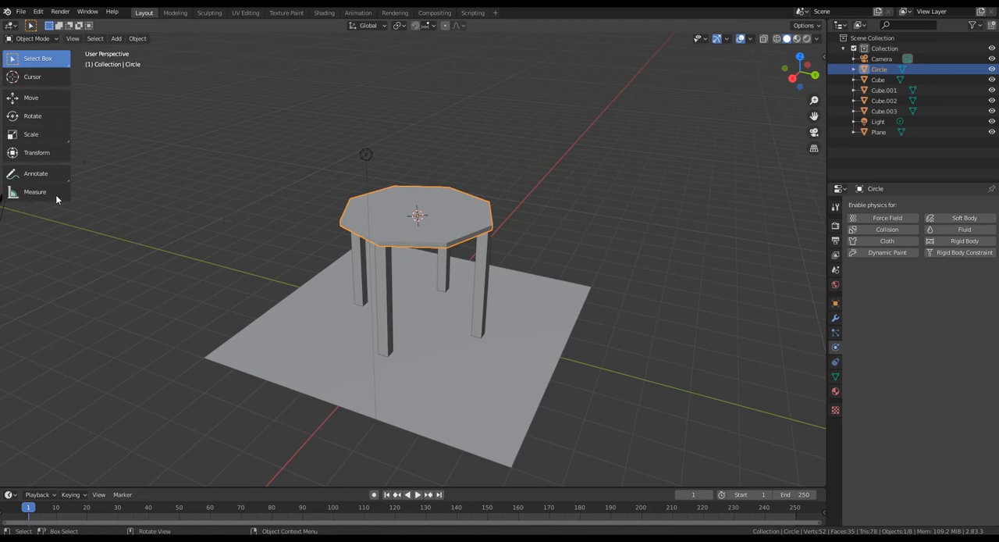
- Select the floor plane and snap the 3D cursor to its centre
{"action": "left_click", "coordinate": [318, 341]}
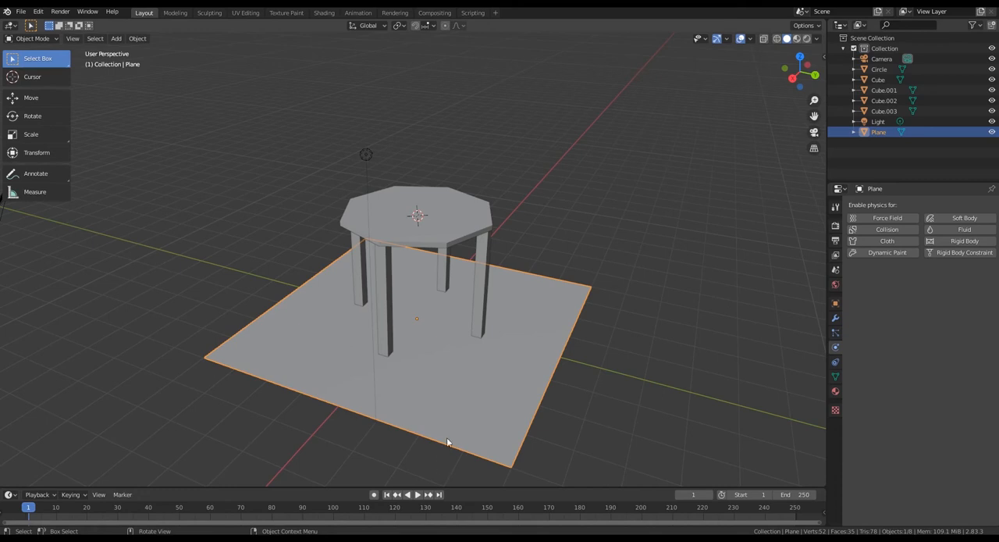
{"action": "key", "text": "shift+s"}
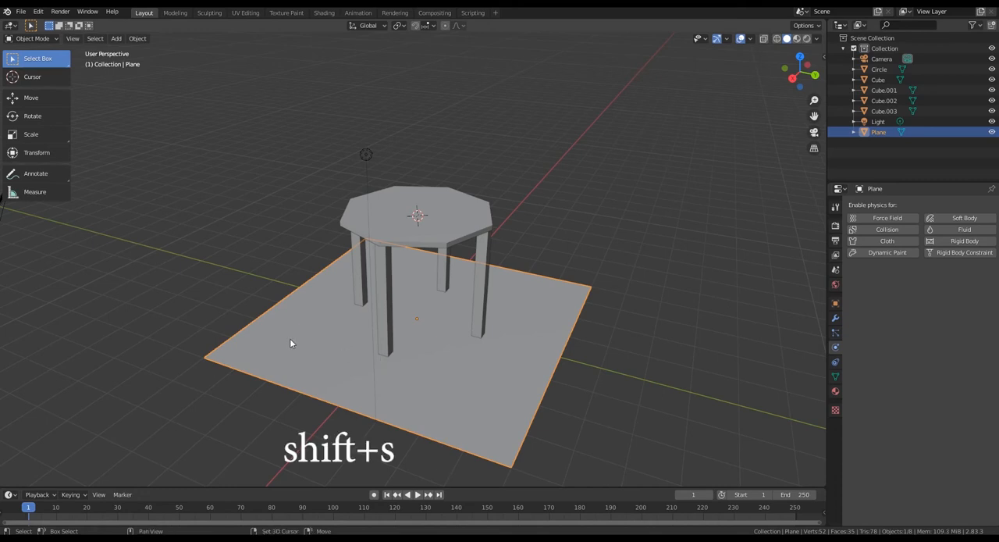
{"action": "left_click", "coordinate": [290, 399]}
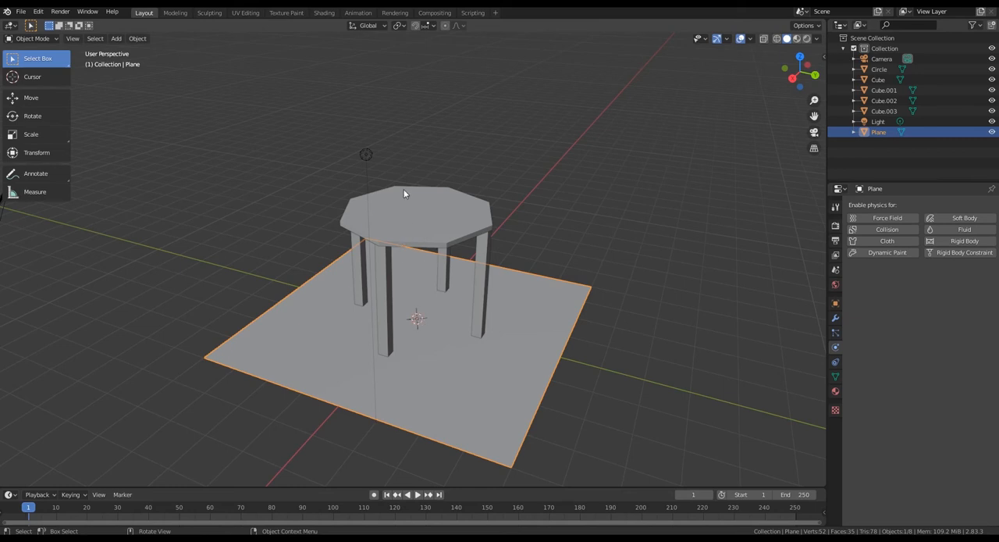
- Reselect the tabletop and bring the 3D cursor back to its centre with Cursor to Selected
{"action": "left_click", "coordinate": [432, 222]}
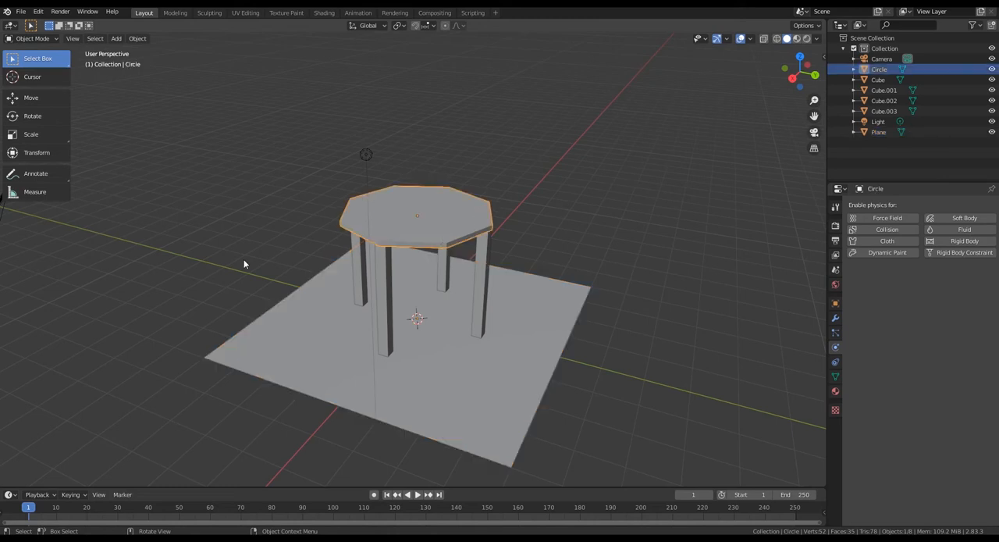
{"action": "key", "text": "shift+s"}
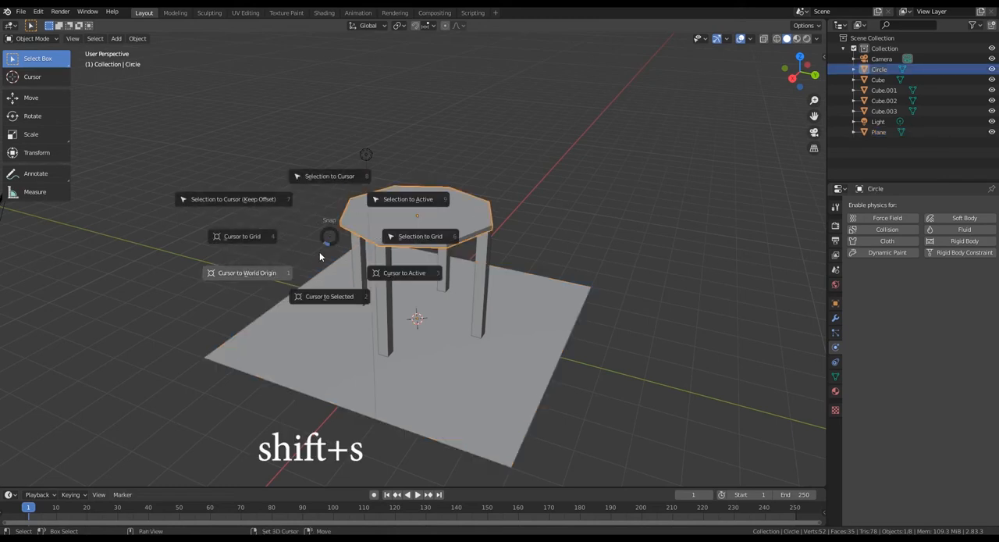
{"action": "left_click", "coordinate": [326, 298]}
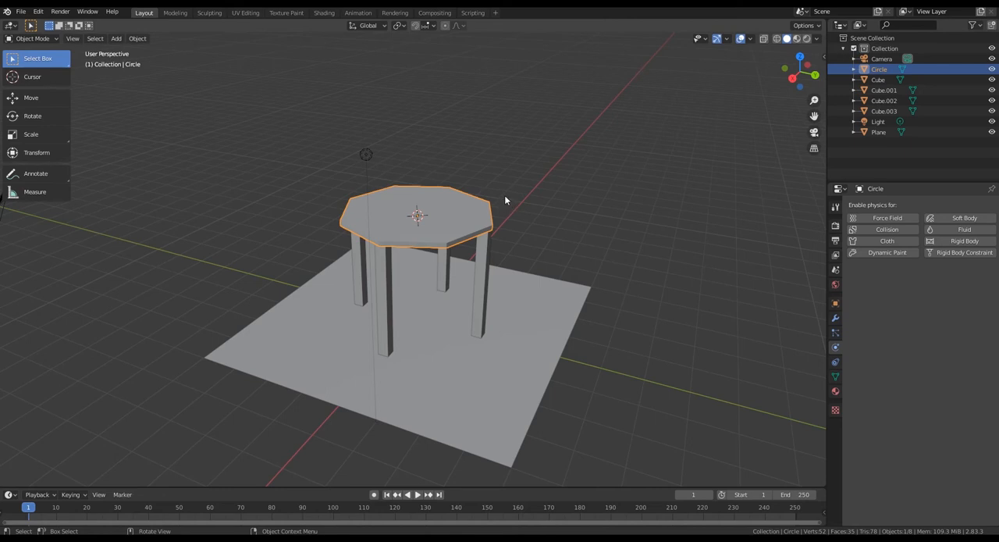
- Add a second mesh plane, 8 m in size, at the 3D cursor in the tabletop's centre
{"action": "key", "text": "shift+a"}
{"action": "mouse_move", "coordinate": [442, 212]}
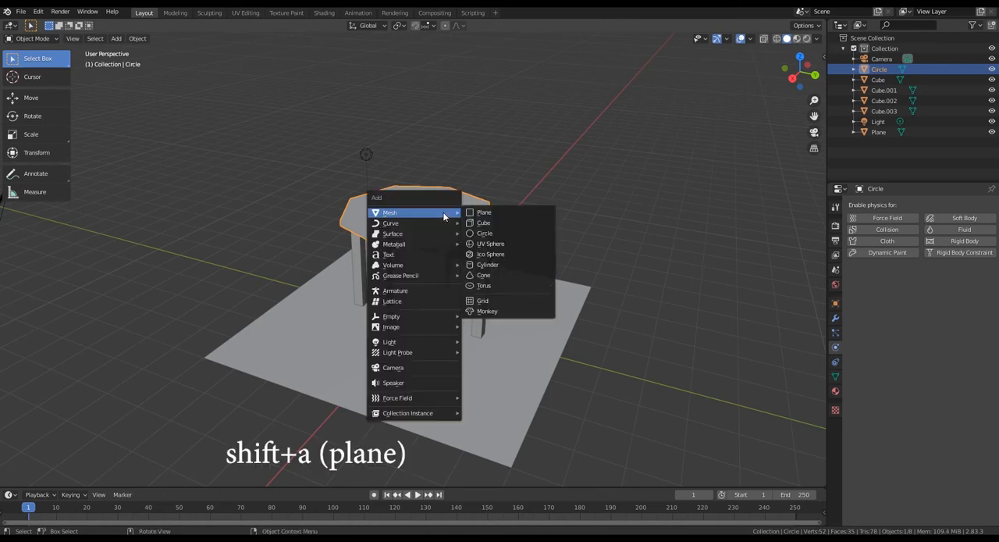
{"action": "left_click", "coordinate": [483, 213]}
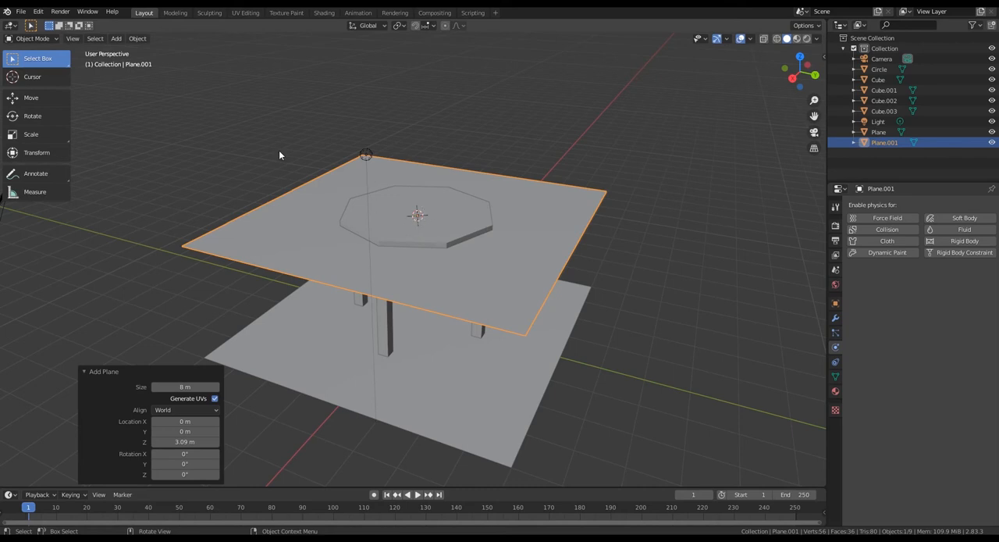
- Move the new plane straight up along Z by about 2.64 m so it floats above the table
{"action": "left_click", "coordinate": [35, 98]}
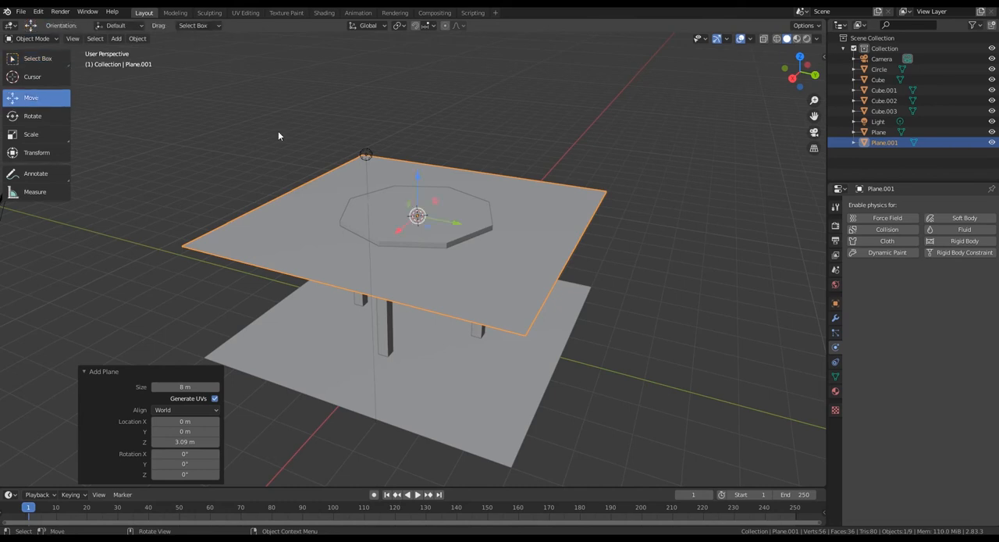
{"action": "left_click_drag", "start_coordinate": [422, 181], "coordinate": [432, 78]}
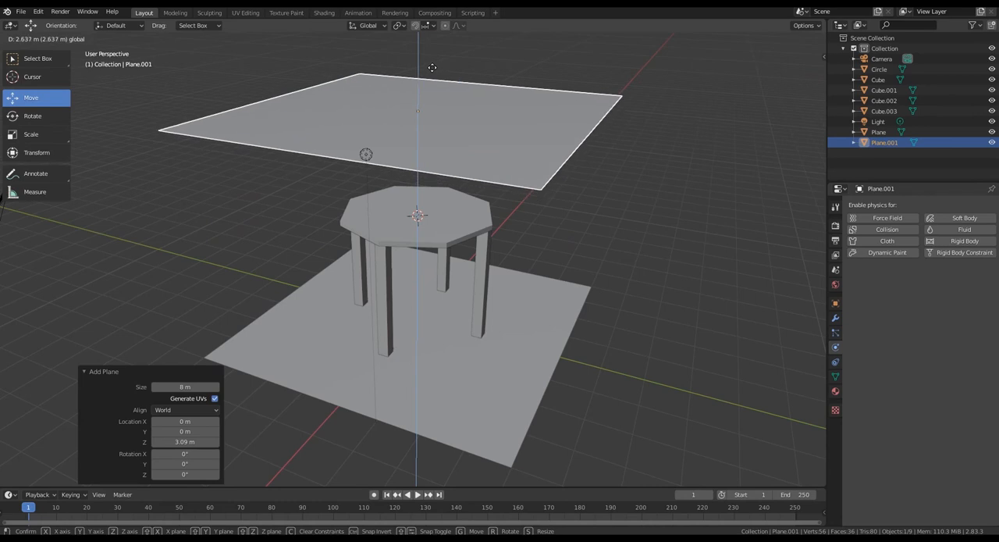
{"action": "middle_click_drag", "start_coordinate": [445, 102], "coordinate": [442, 141]}
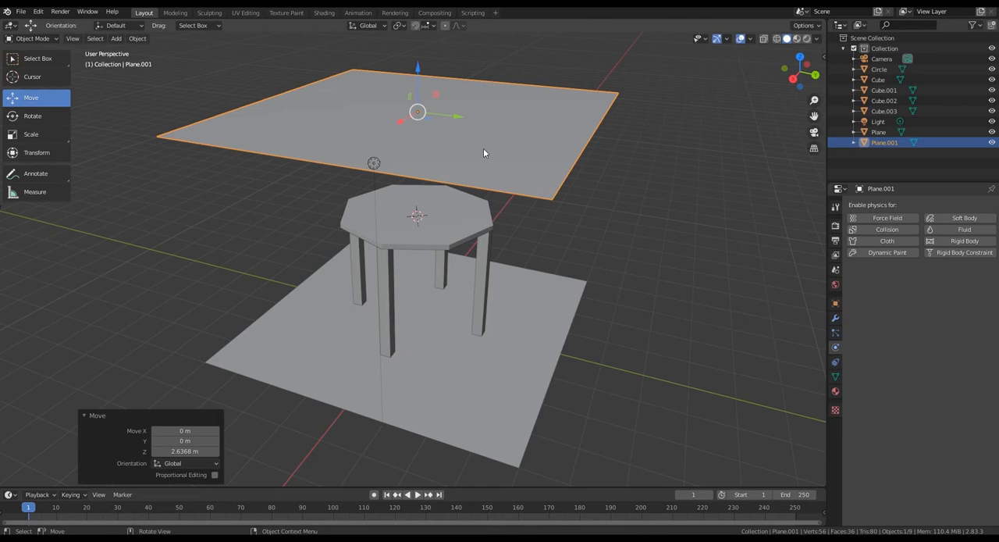
- In Edit Mode, scale the upper plane down uniformly to about 0.654 of its size
{"action": "key", "text": "Tab"}
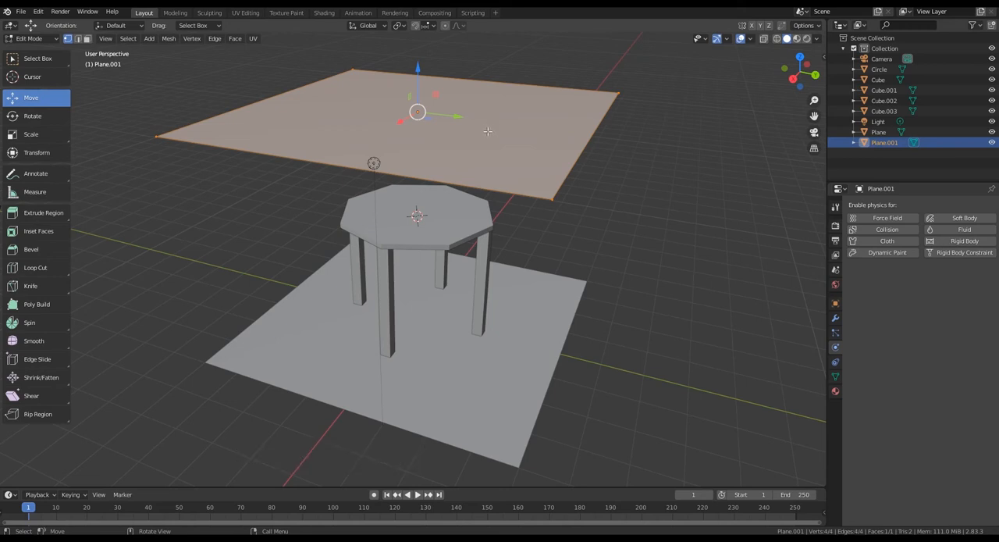
{"action": "key", "text": "s"}
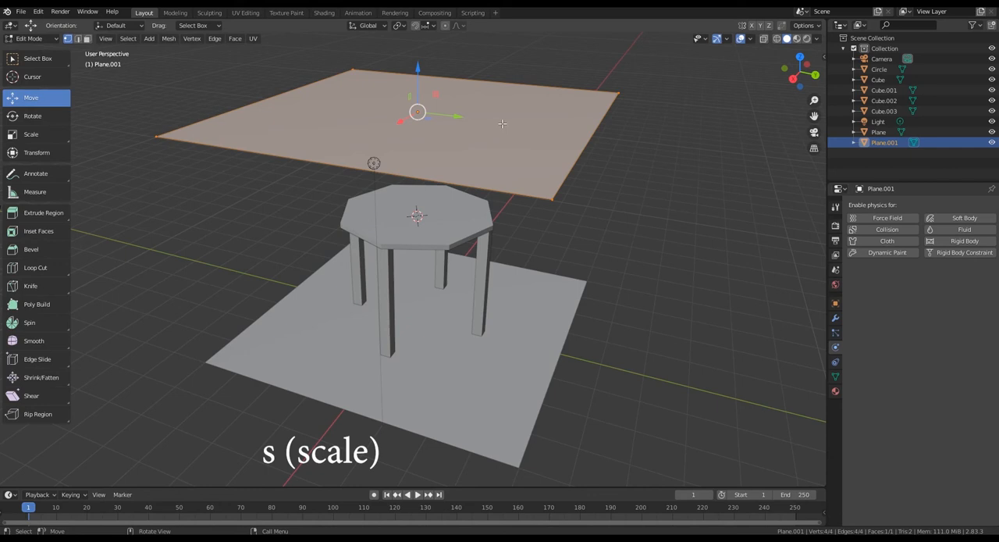
{"action": "key", "text": "s"}
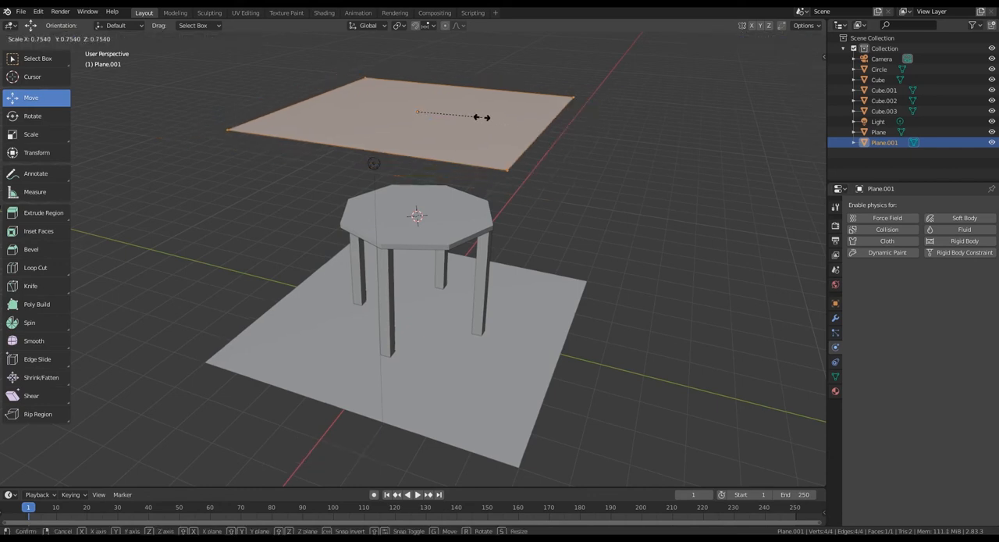
{"action": "left_click", "coordinate": [473, 114]}
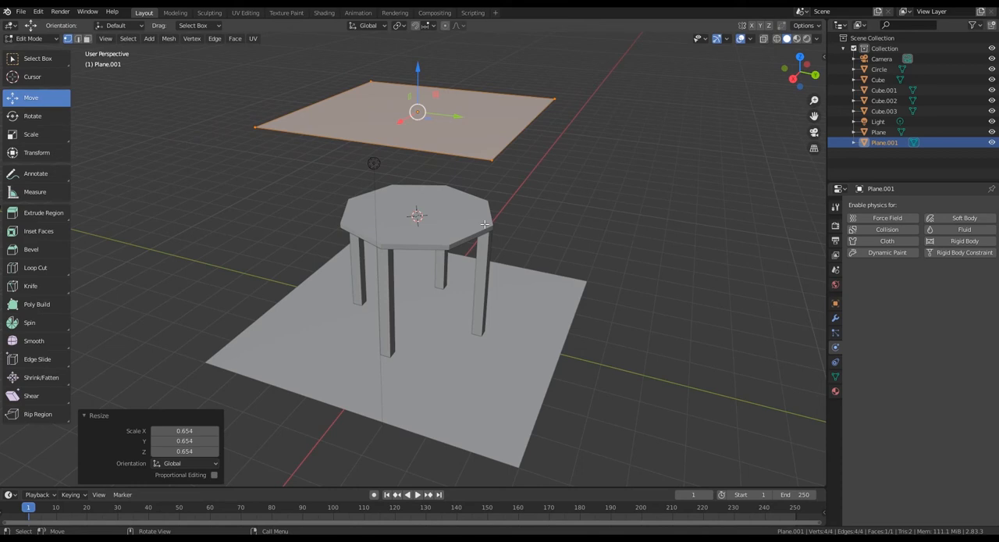
- Show the scene in top orthographic view with wireframe shading so the tabletop outline can be compared with the upper plane
{"action": "key", "text": "grave"}
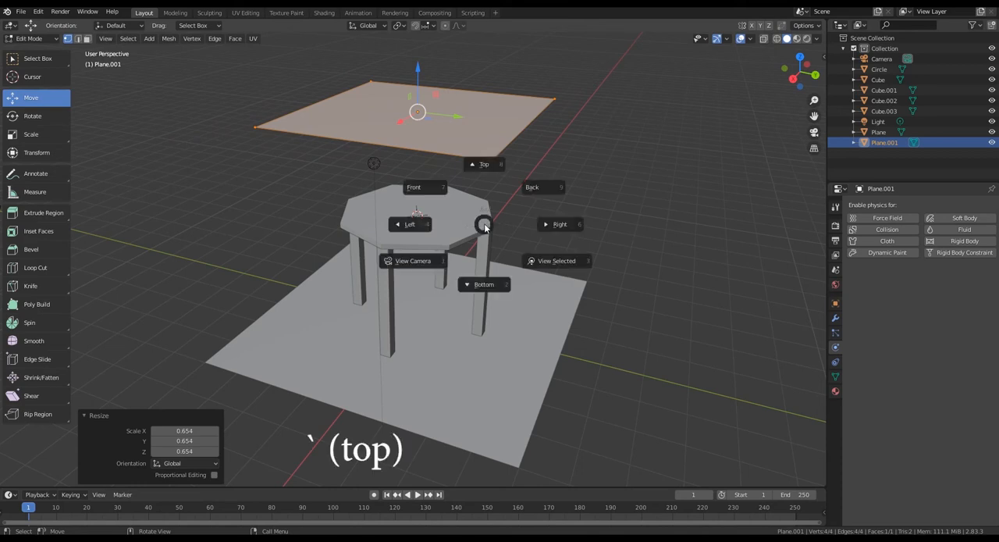
{"action": "left_click", "coordinate": [480, 165]}
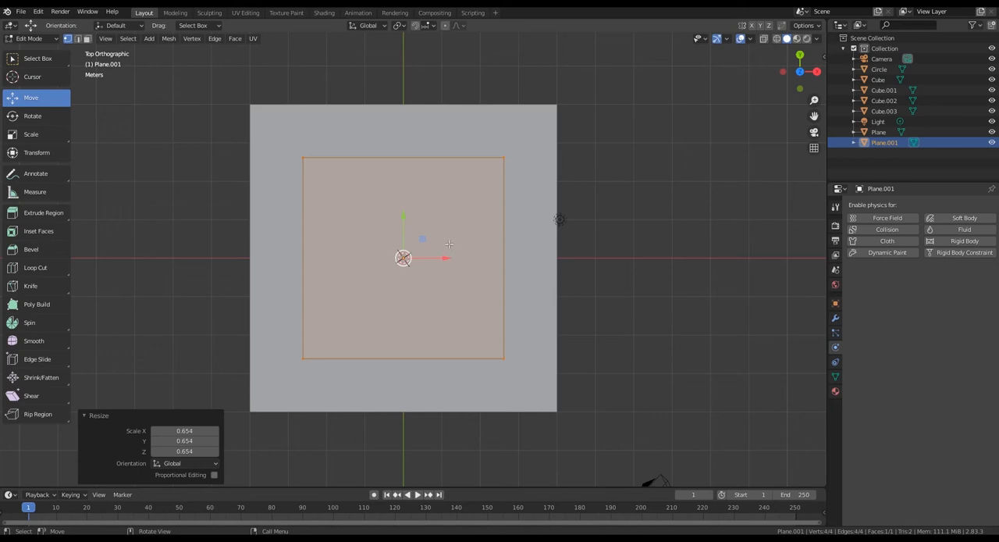
{"action": "key", "text": "z"}
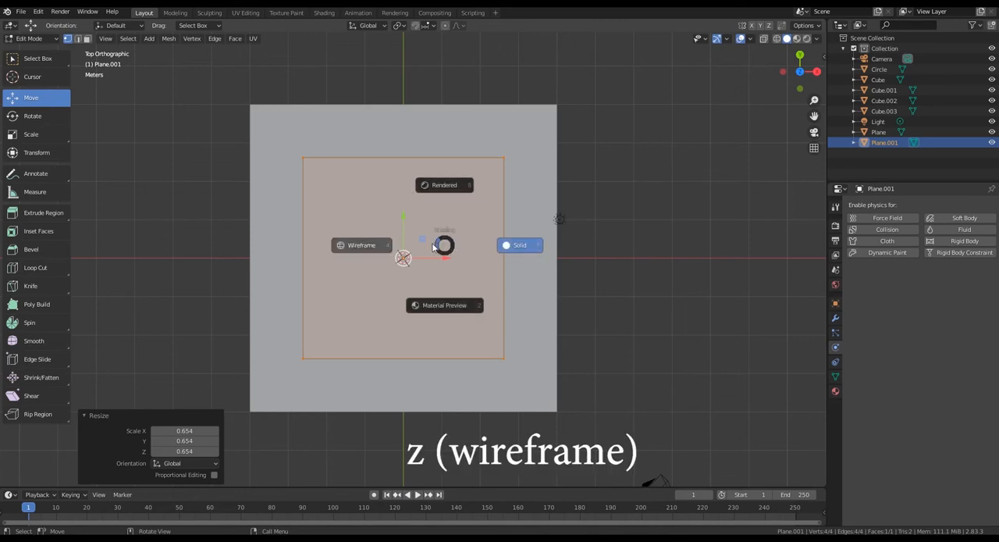
{"action": "left_click", "coordinate": [358, 245]}
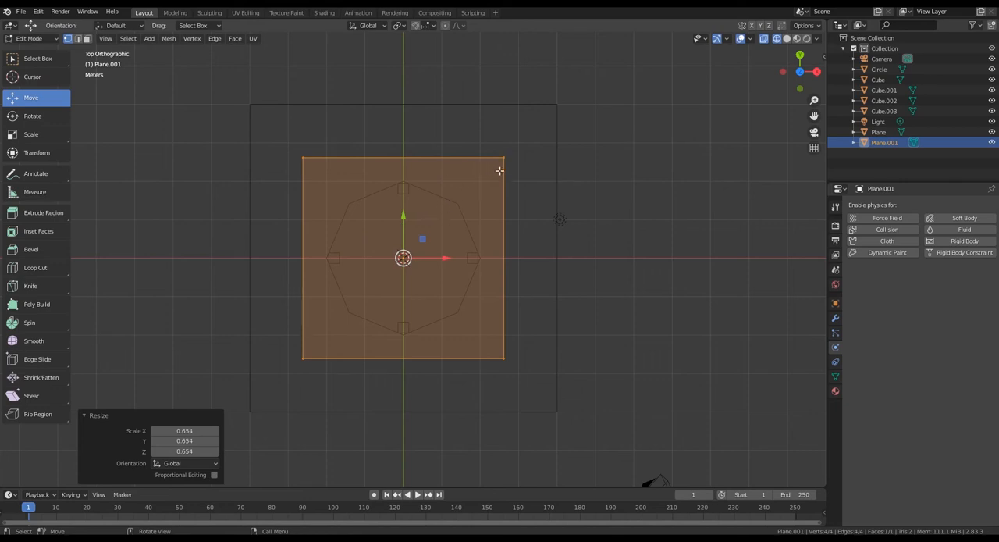
- Rescale the upper plane uniformly by 0.581, by 3.101 and finally by 0.549 so it overhangs the tabletop on every side
{"action": "key", "text": "s"}
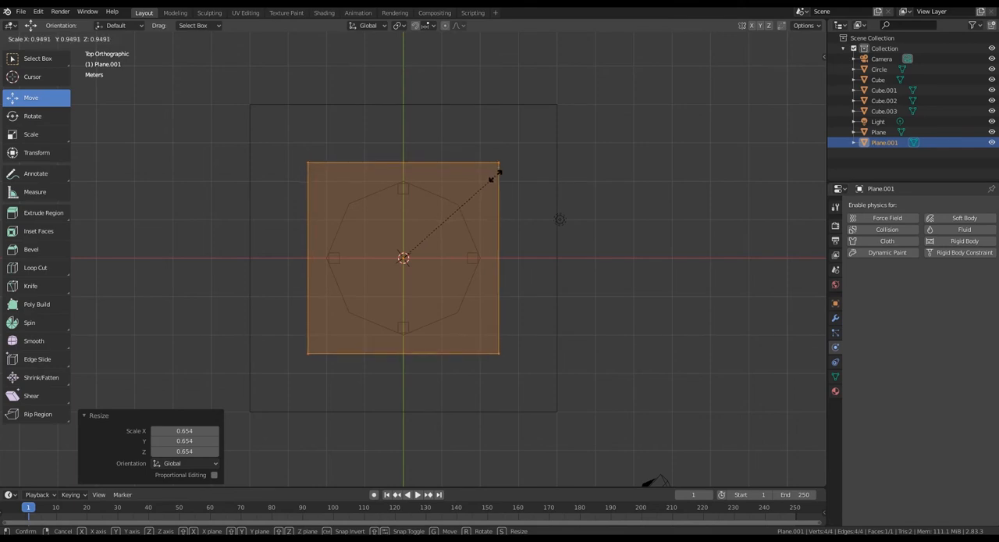
{"action": "left_click", "coordinate": [458, 205]}
{"action": "key", "text": "s"}
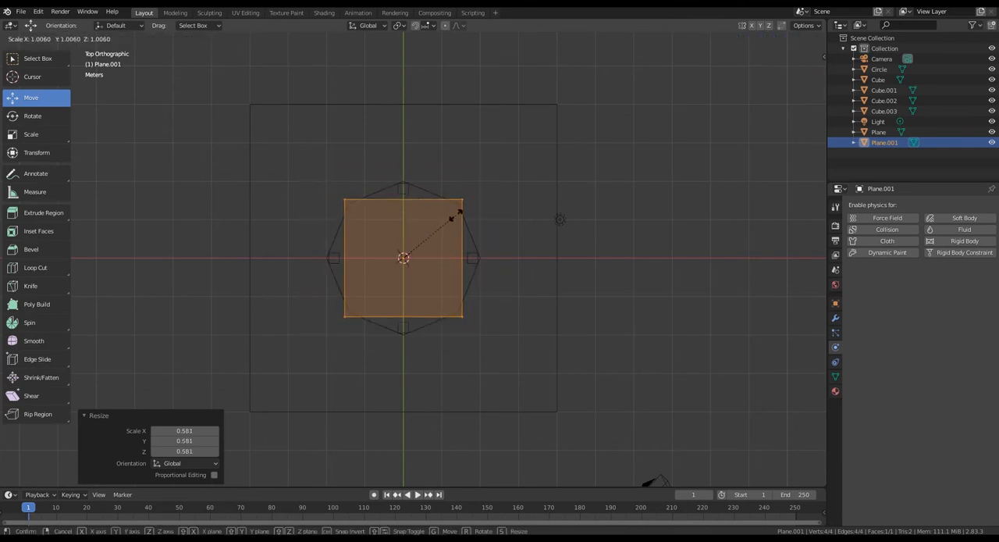
{"action": "left_click", "coordinate": [566, 128]}
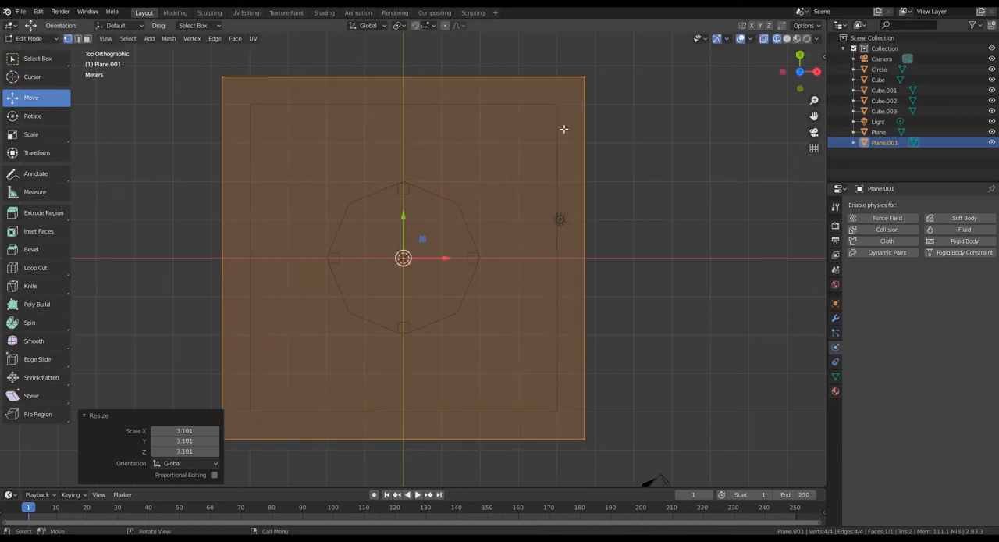
{"action": "key", "text": "s"}
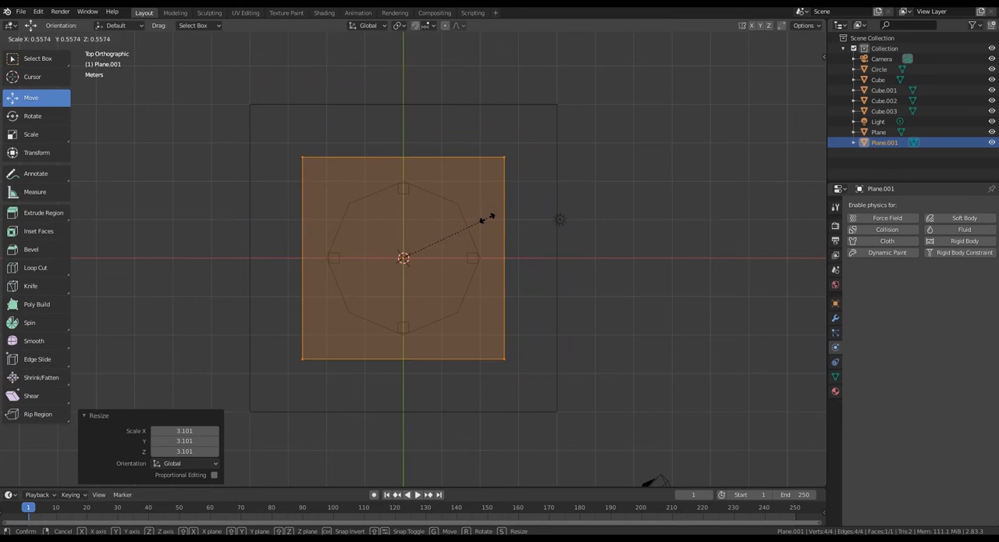
{"action": "left_click", "coordinate": [485, 219]}
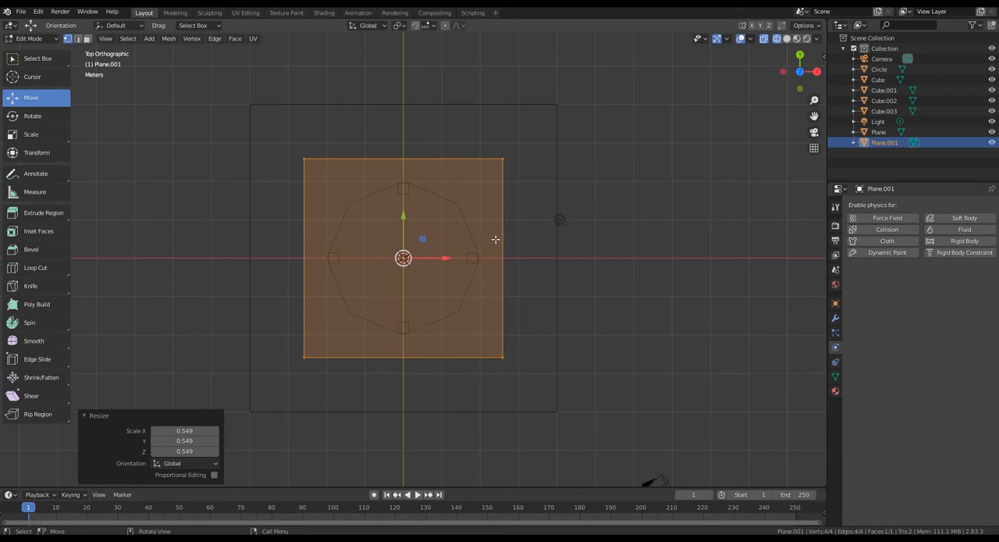
- Return the viewport to solid shading with an angled perspective view of the table and the suspended plane
{"action": "middle_click_drag", "start_coordinate": [573, 305], "coordinate": [630, 216]}
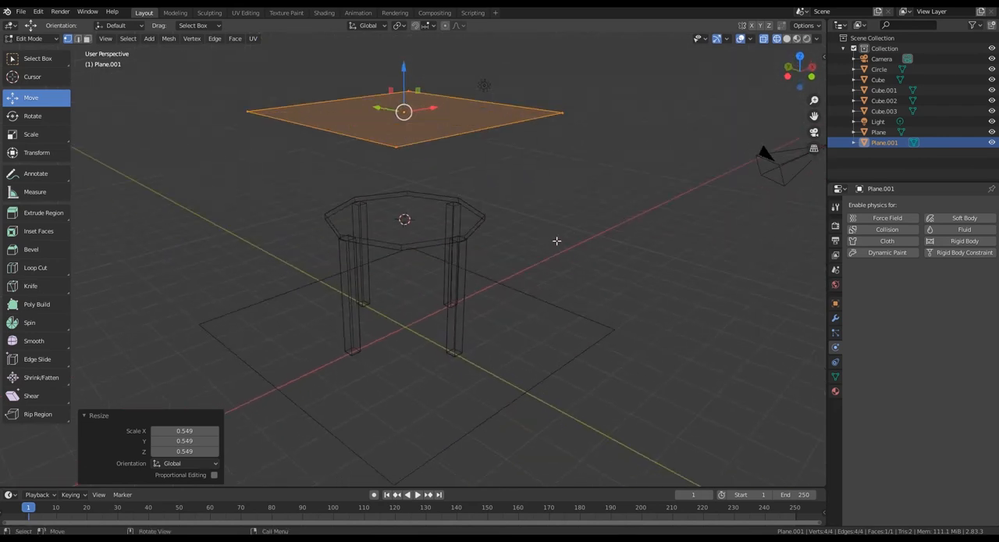
{"action": "key", "text": "z"}
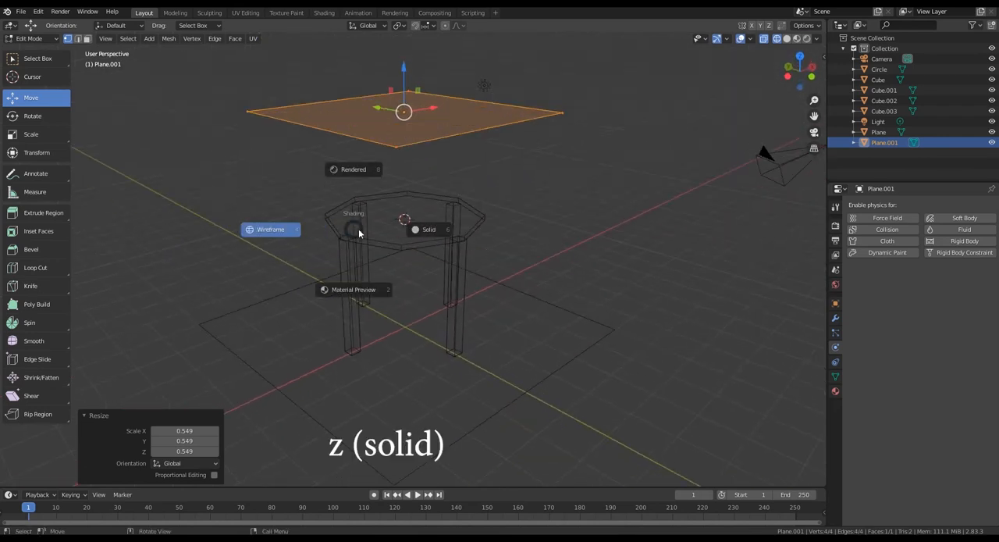
{"action": "left_click", "coordinate": [414, 228]}
{"action": "mouse_move", "coordinate": [655, 260]}
{"action": "middle_mouse_down"}
{"action": "mouse_move", "coordinate": [660, 253]}
{"action": "mouse_move", "coordinate": [647, 282]}
{"action": "mouse_move", "coordinate": [656, 272]}
{"action": "middle_mouse_up"}
{"action": "middle_click_drag", "start_coordinate": [551, 278], "coordinate": [549, 264]}
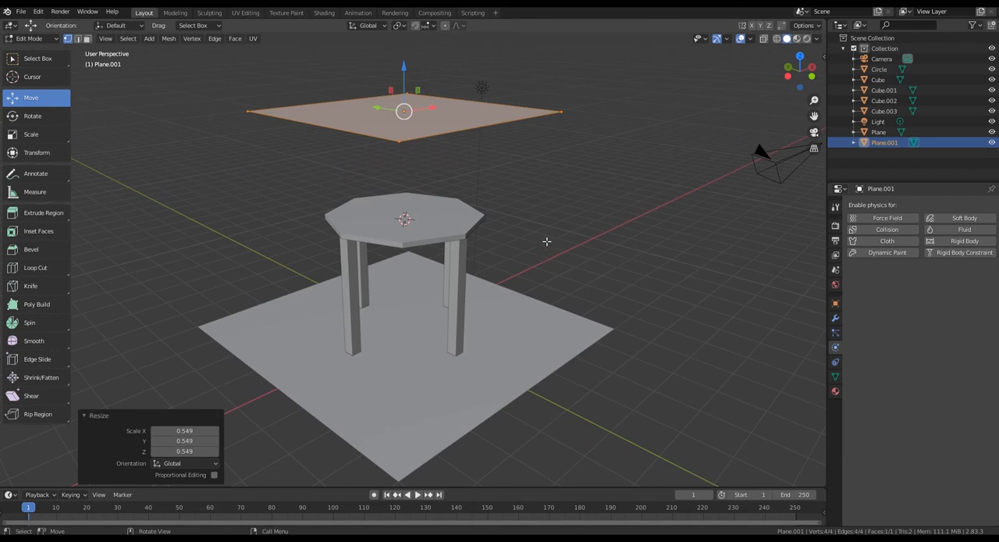
- Subdivide the upper plane with 50 cuts, return to Object Mode and deselect everything
{"action": "middle_click_drag", "start_coordinate": [545, 253], "coordinate": [406, 180]}
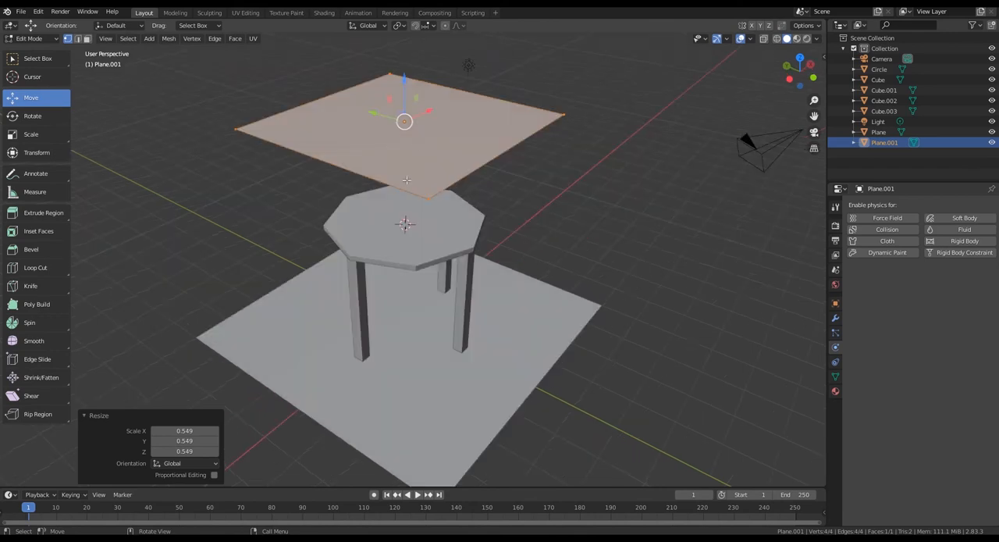
{"action": "right_click", "coordinate": [381, 145]}
{"action": "middle_click_drag", "start_coordinate": [410, 147], "coordinate": [420, 130]}
{"action": "right_click", "coordinate": [377, 129]}
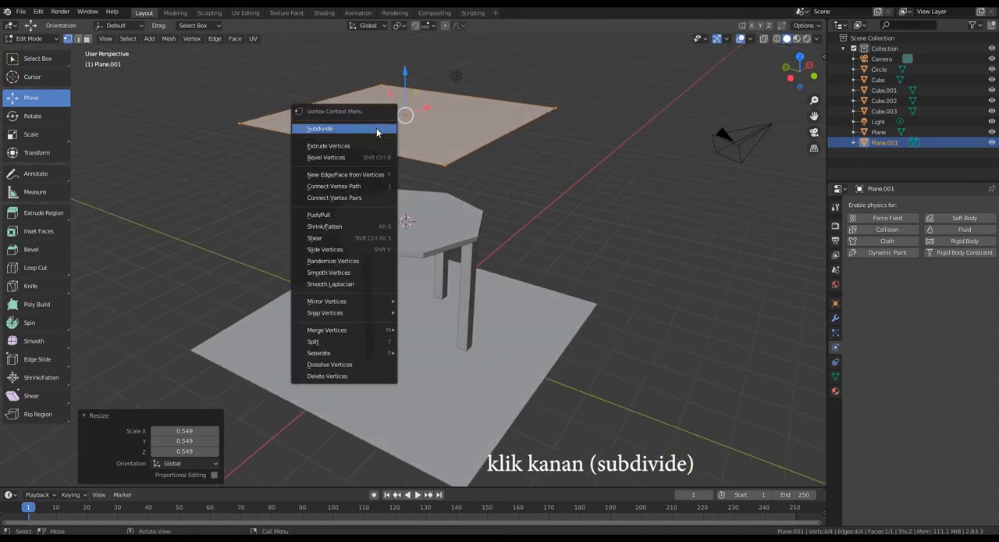
{"action": "left_click", "coordinate": [335, 129]}
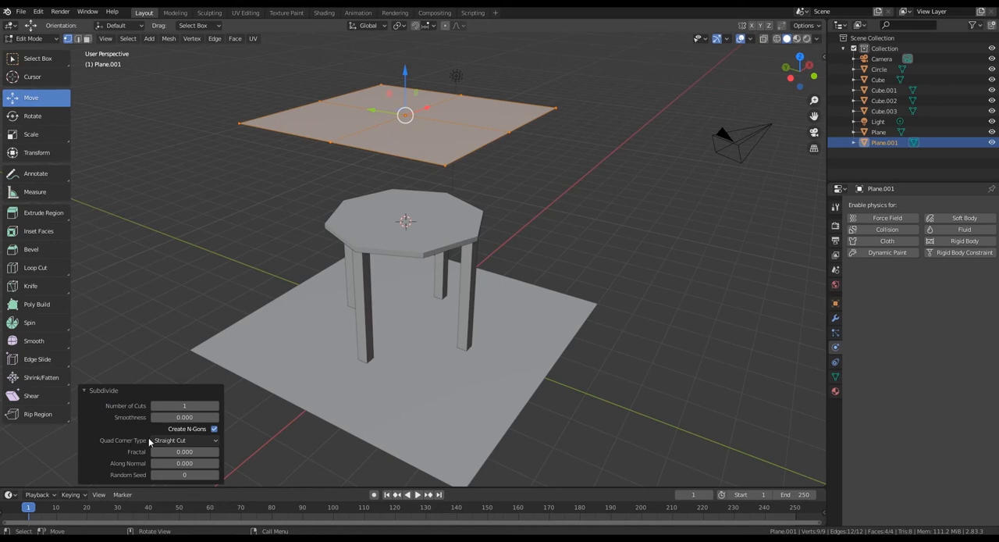
{"action": "left_click", "coordinate": [195, 404]}
{"action": "key", "text": "Return"}
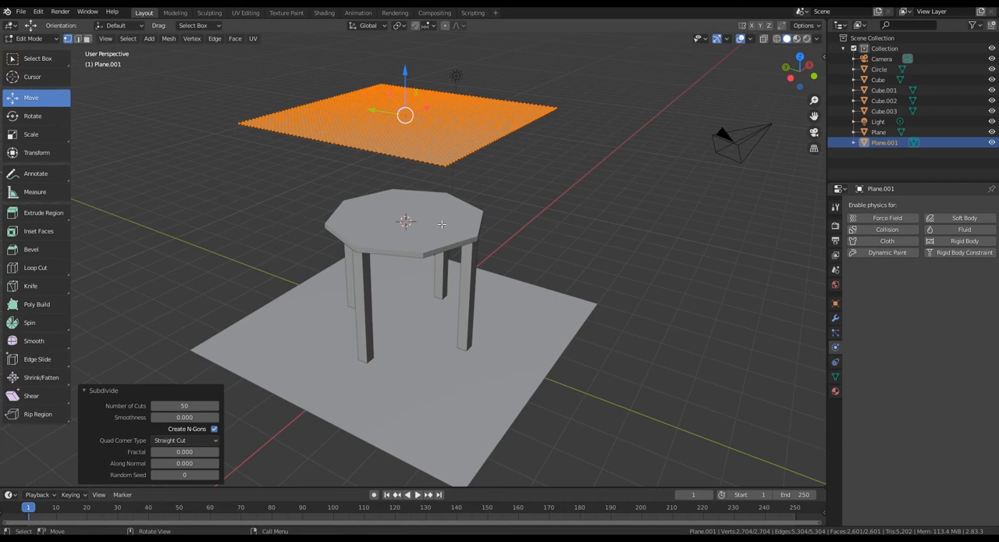
{"action": "key", "text": "Tab"}
{"action": "mouse_move", "coordinate": [610, 237]}
{"action": "middle_mouse_down"}
{"action": "mouse_move", "coordinate": [641, 221]}
{"action": "mouse_move", "coordinate": [607, 243]}
{"action": "mouse_move", "coordinate": [633, 284]}
{"action": "mouse_move", "coordinate": [609, 241]}
{"action": "middle_mouse_up"}
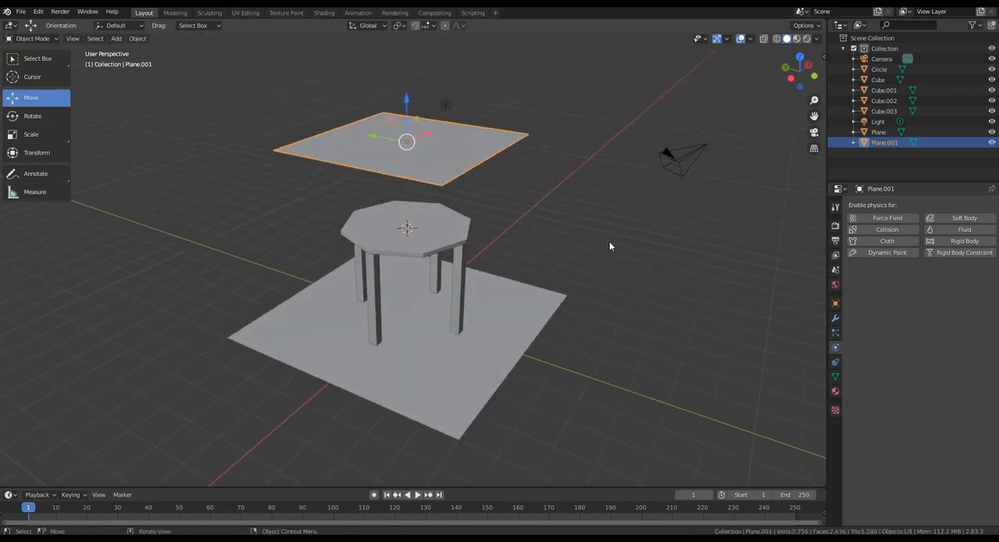
{"action": "left_click", "coordinate": [603, 321]}
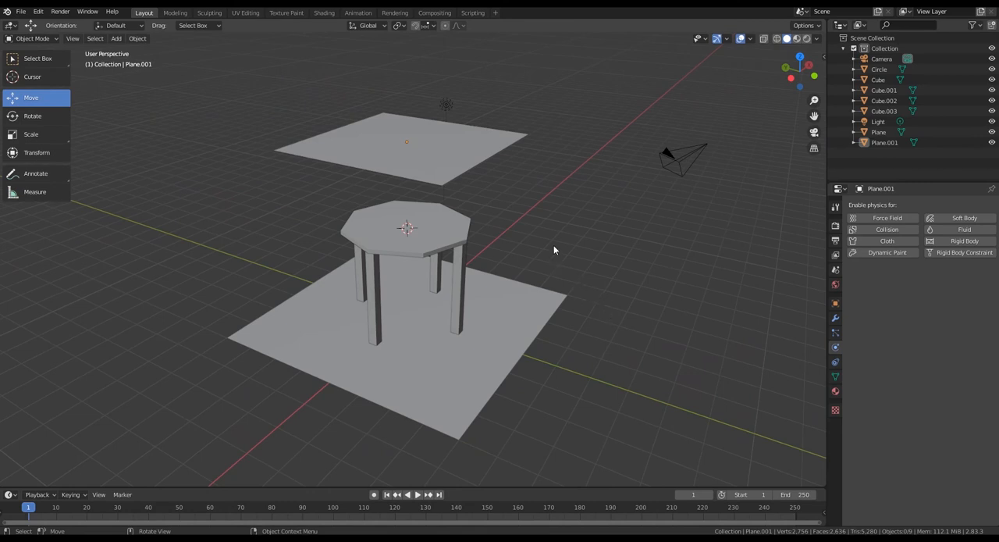
- Enable Cloth physics on the suspended upper plane and apply the Silk preset
{"action": "left_click", "coordinate": [415, 149]}
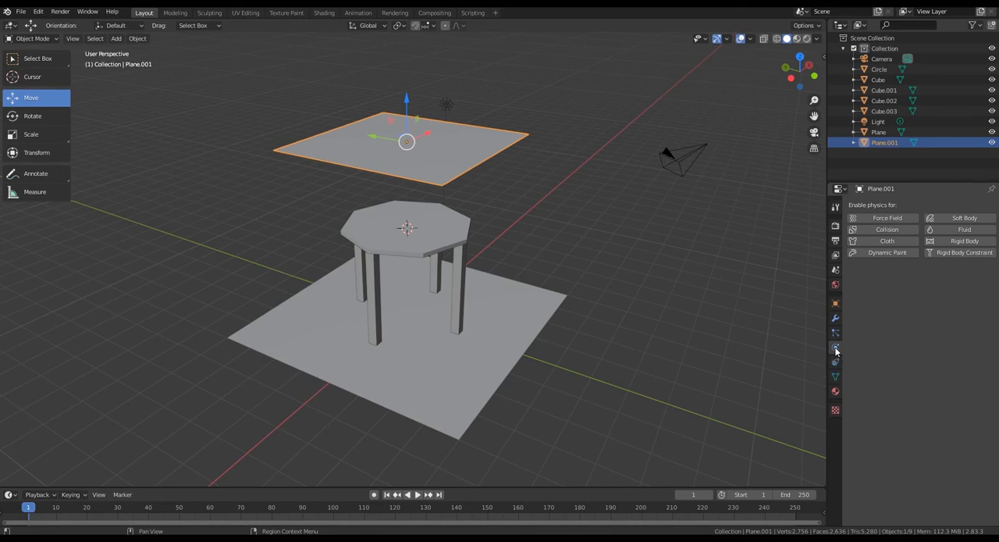
{"action": "left_click", "coordinate": [881, 245]}
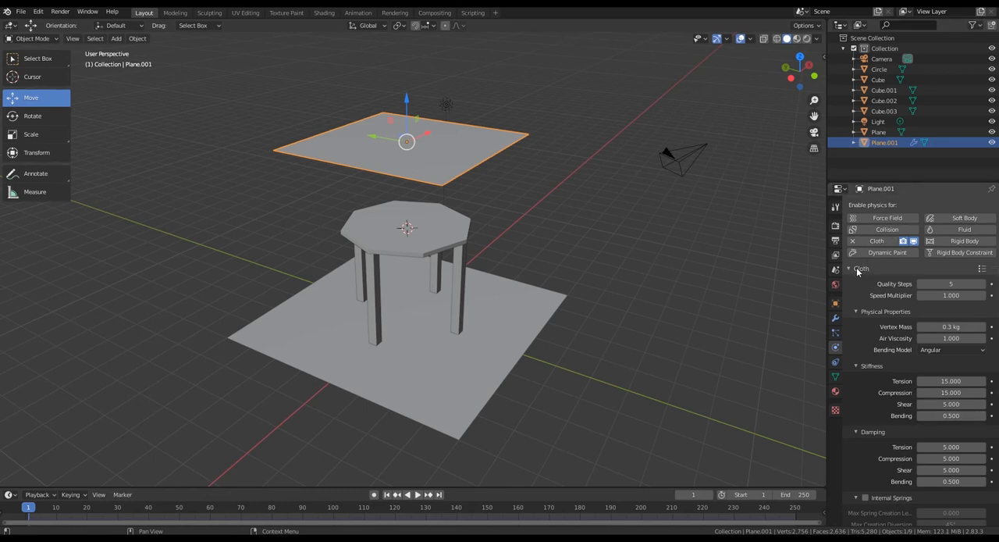
{"action": "left_click", "coordinate": [983, 271]}
{"action": "left_click", "coordinate": [983, 270]}
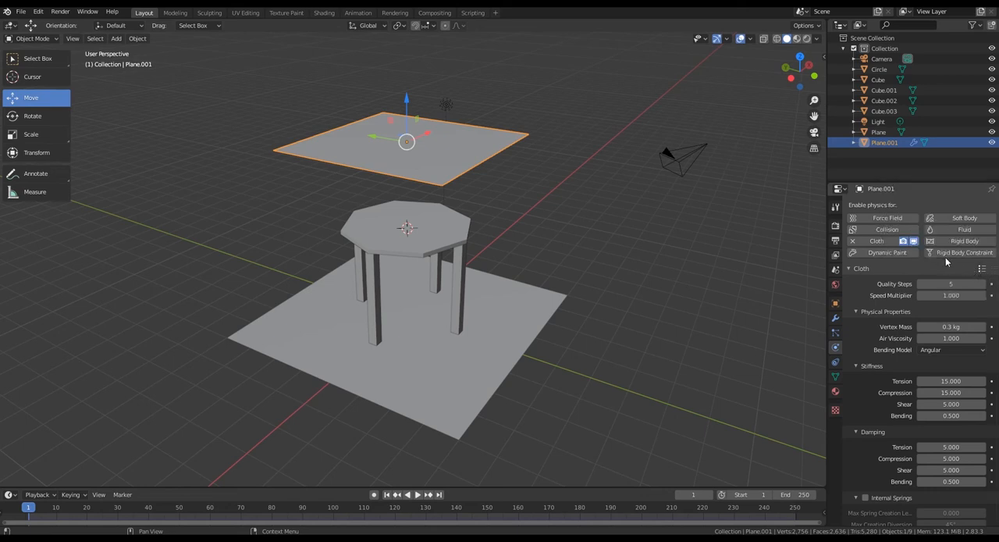
{"action": "left_click", "coordinate": [983, 269]}
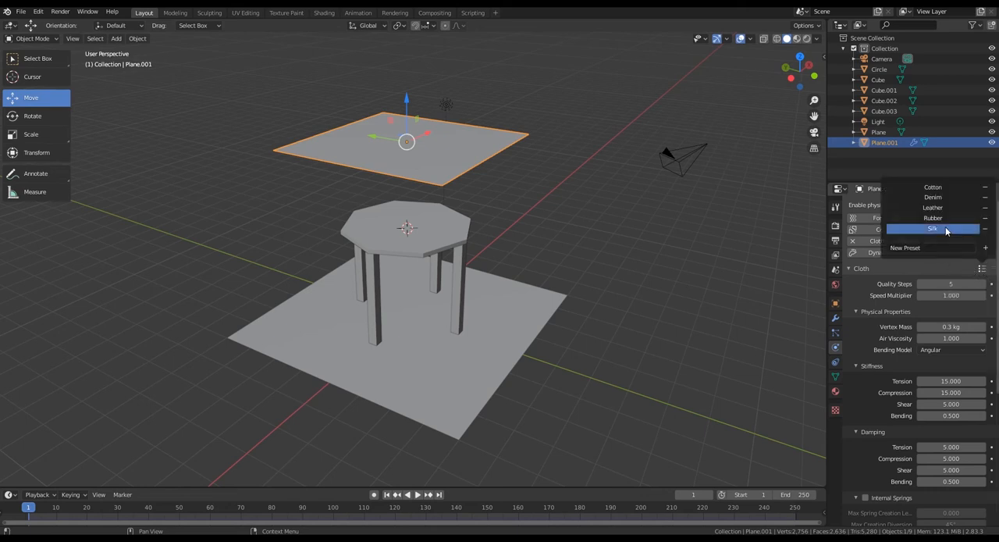
{"action": "left_click", "coordinate": [946, 230]}
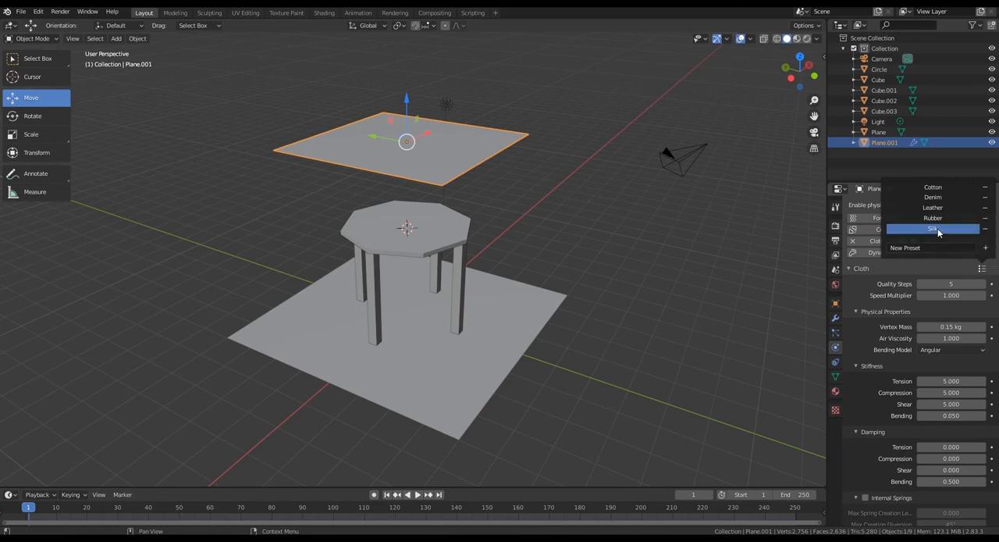
{"action": "left_click", "coordinate": [979, 270]}
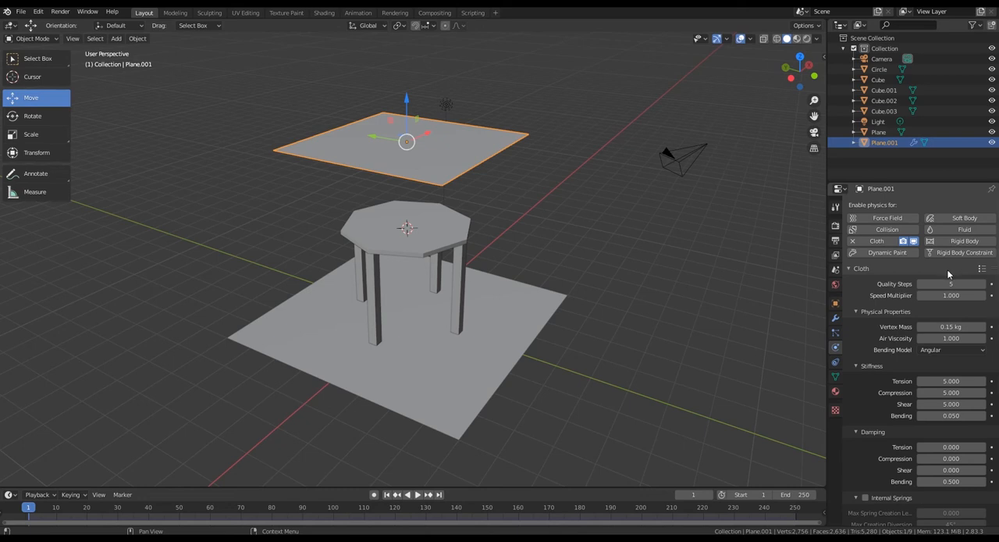
- Enable Self Collisions in the Collisions settings of the upper plane's cloth simulation
{"action": "scroll", "coordinate": [910, 295], "scroll_direction": "down", "scroll_amount": 5}
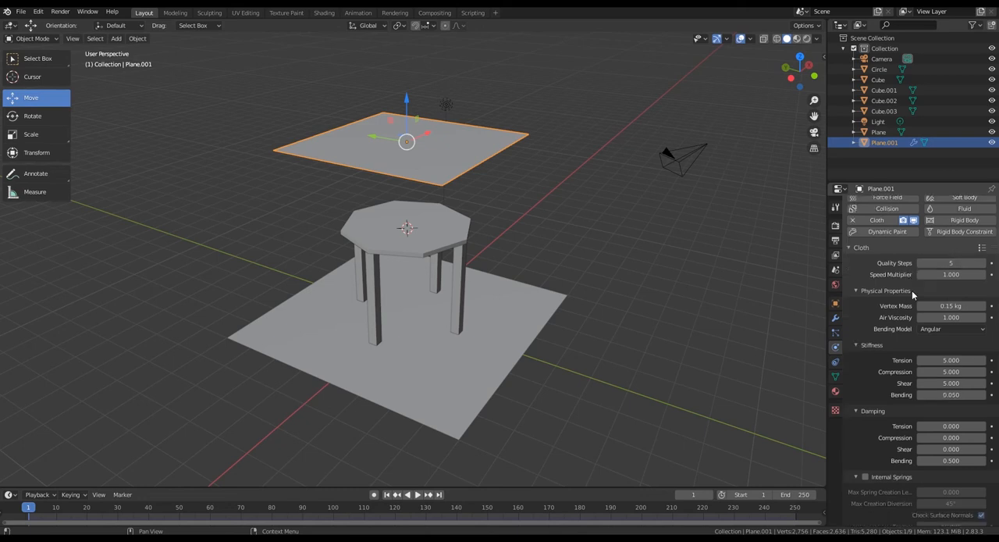
{"action": "scroll", "coordinate": [909, 291], "scroll_direction": "down", "scroll_amount": 3}
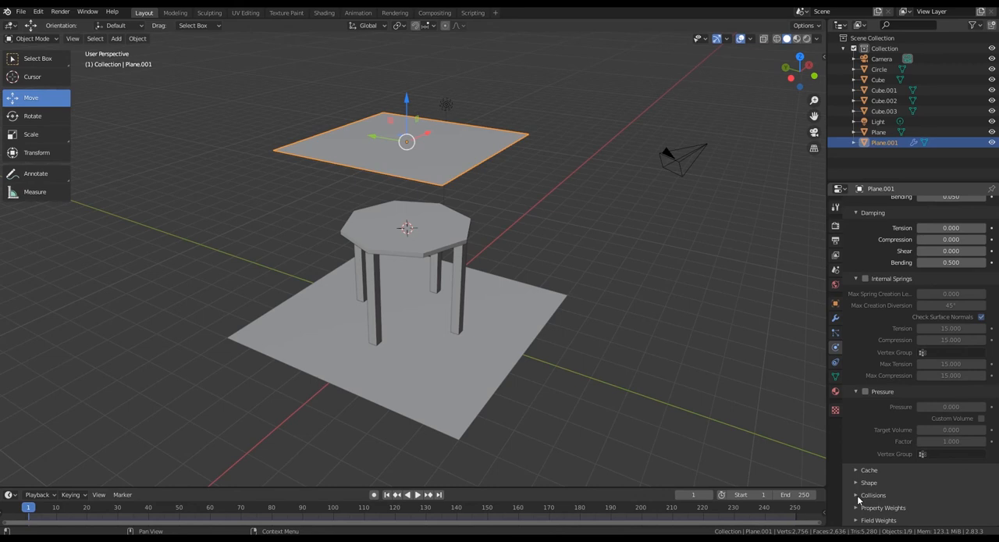
{"action": "left_click", "coordinate": [858, 495]}
{"action": "scroll", "coordinate": [933, 447], "scroll_direction": "down", "scroll_amount": 1}
{"action": "scroll", "coordinate": [933, 446], "scroll_direction": "down", "scroll_amount": 5}
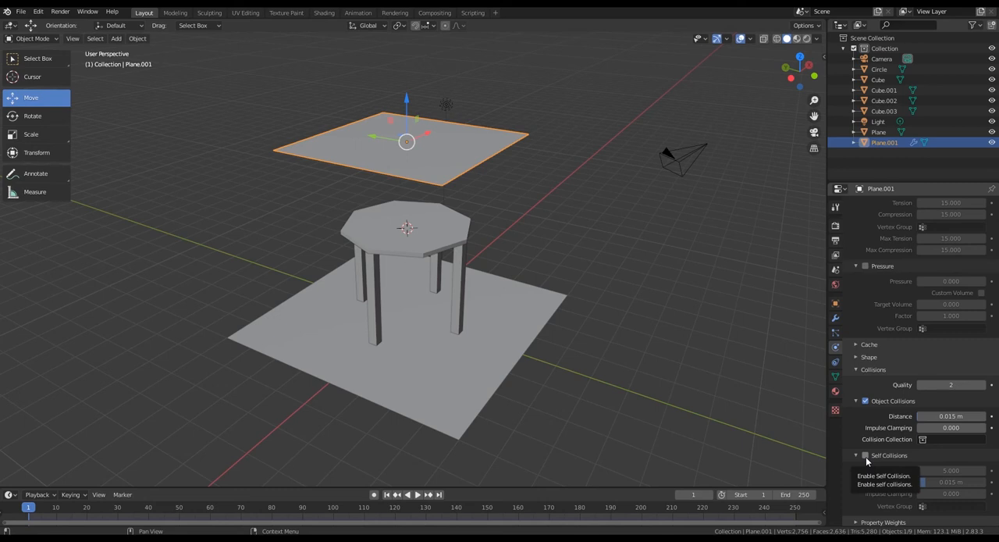
{"action": "left_click", "coordinate": [865, 456]}
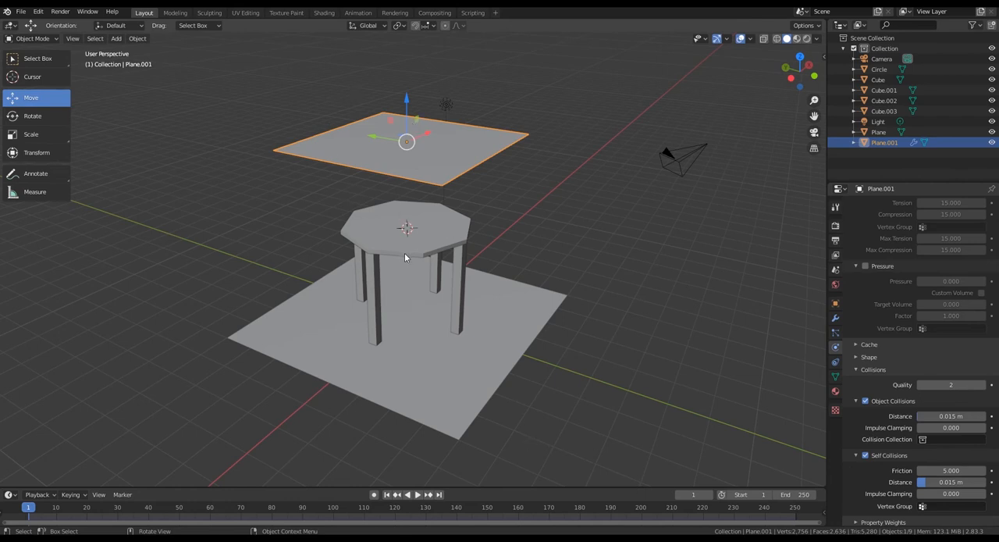
- Enable Collision physics on the octagonal tabletop
{"action": "left_click", "coordinate": [389, 228]}
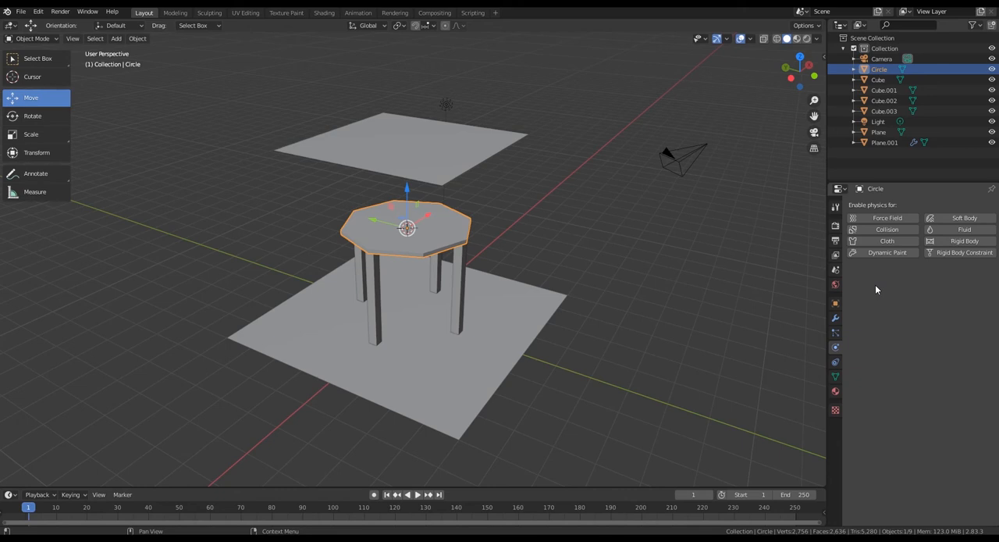
{"action": "left_click", "coordinate": [889, 232]}
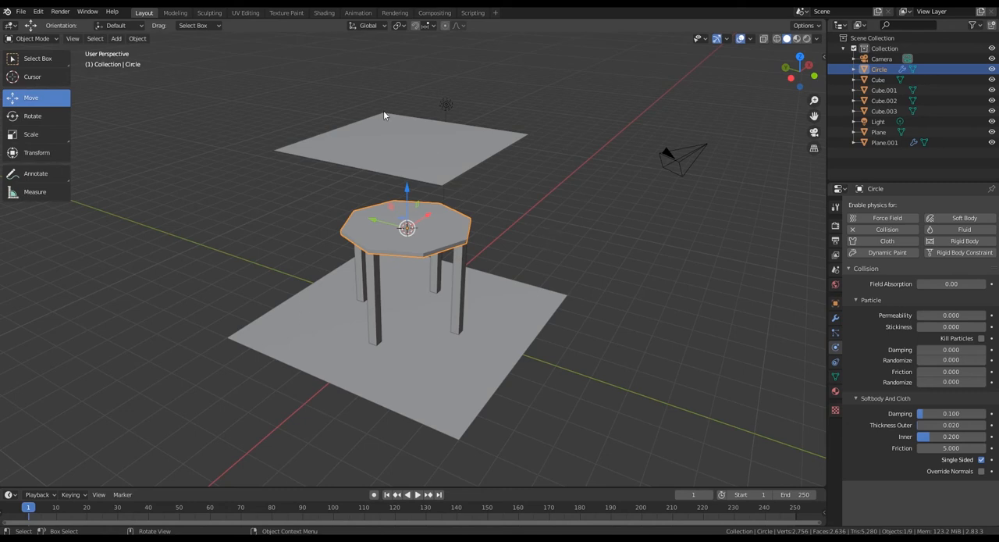
- Bake the suspended upper plane's cloth simulation for frames 1 to 250
{"action": "left_click", "coordinate": [404, 149]}
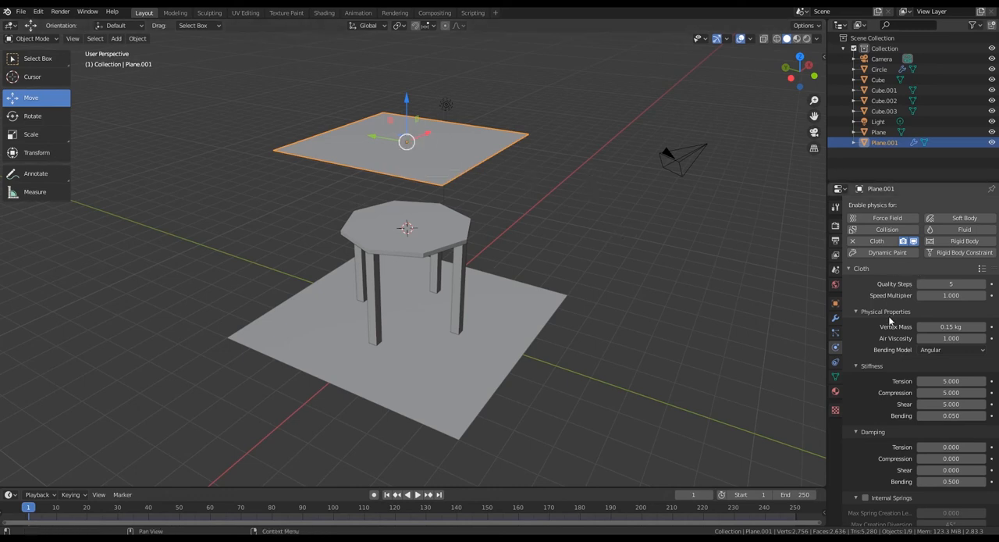
{"action": "scroll", "coordinate": [889, 305], "scroll_direction": "down", "scroll_amount": 8}
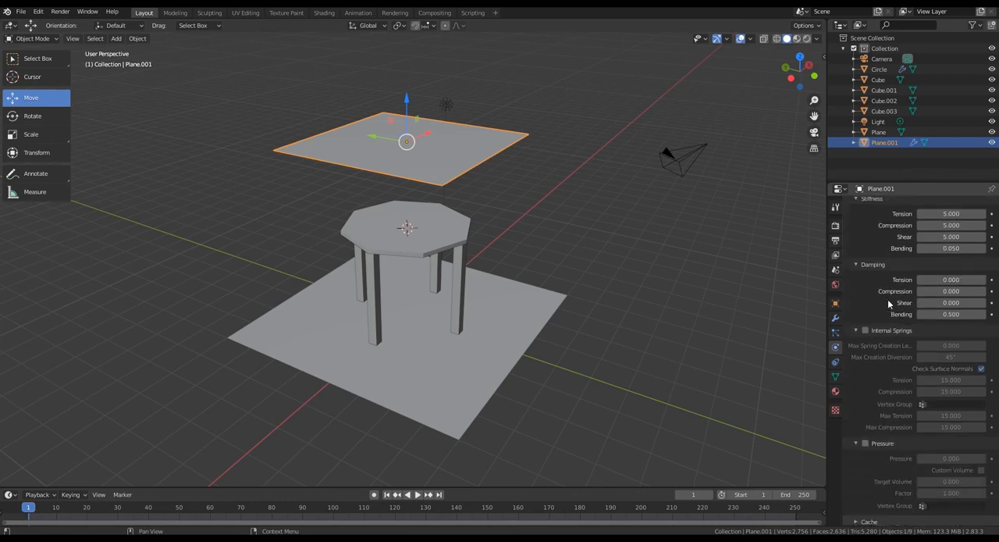
{"action": "scroll", "coordinate": [887, 297], "scroll_direction": "down", "scroll_amount": 5}
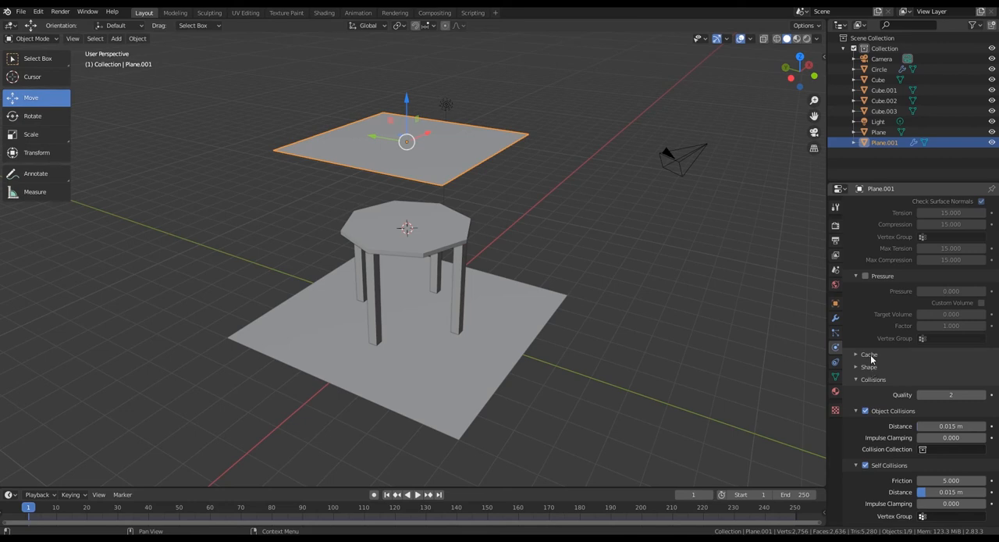
{"action": "scroll", "coordinate": [872, 360], "scroll_direction": "down", "scroll_amount": 1}
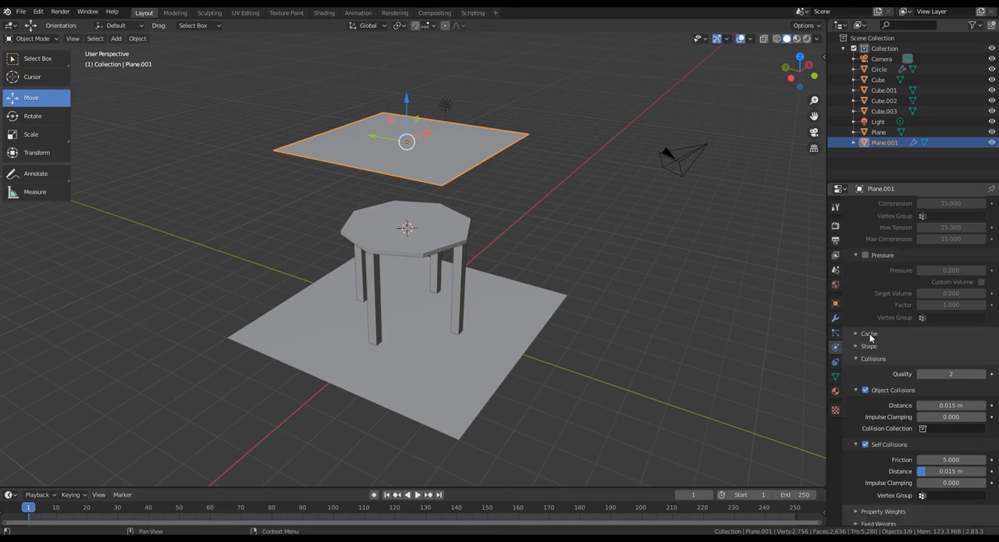
{"action": "left_click", "coordinate": [870, 334]}
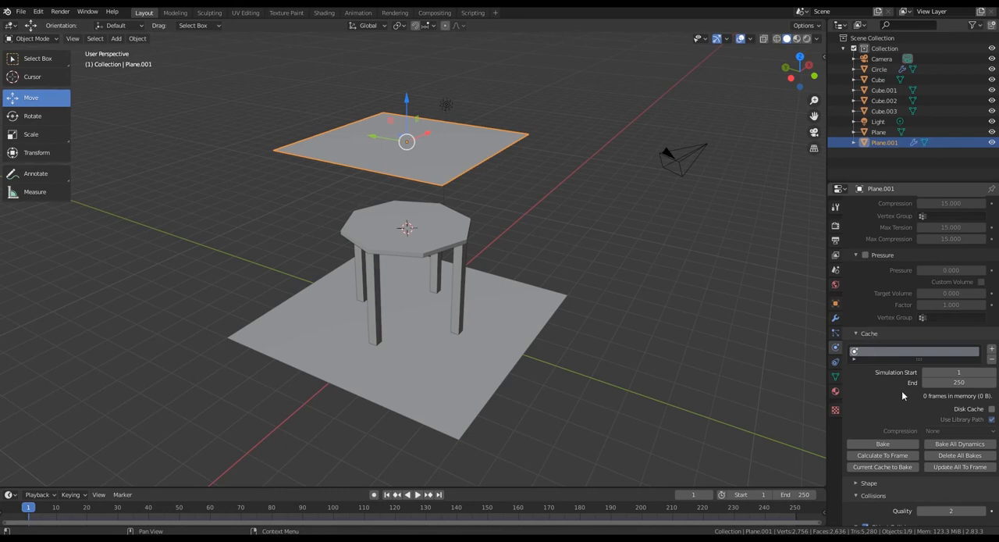
{"action": "scroll", "coordinate": [873, 423], "scroll_direction": "down", "scroll_amount": 1}
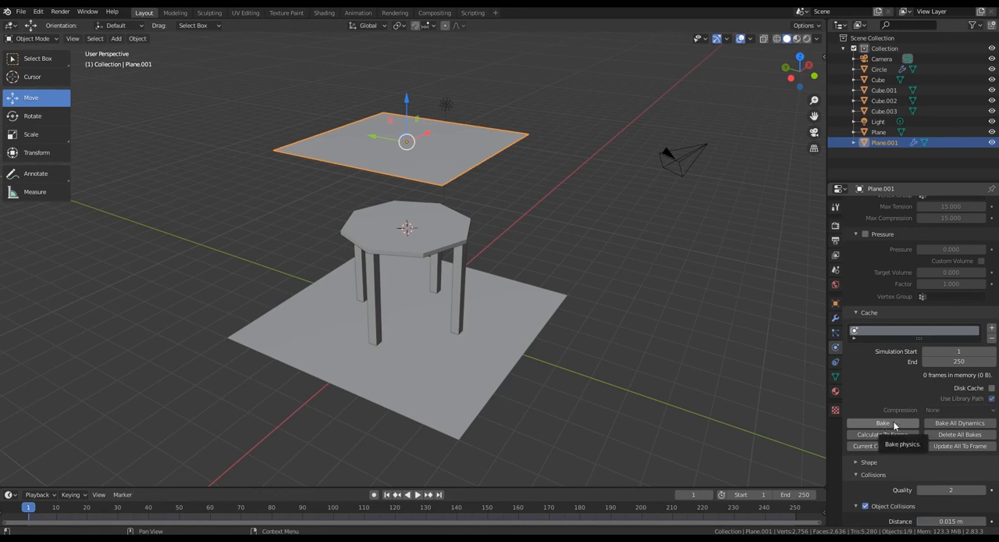
{"action": "left_click", "coordinate": [894, 422]}
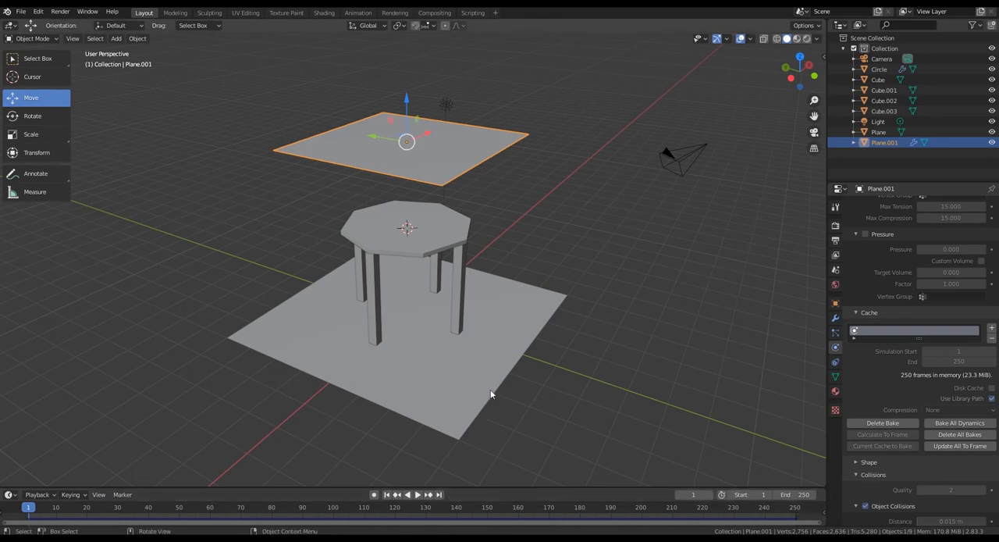
- Play the baked cloth simulation, rewind it to frame 0 and replay the fall onto the table
{"action": "left_click", "coordinate": [417, 495]}
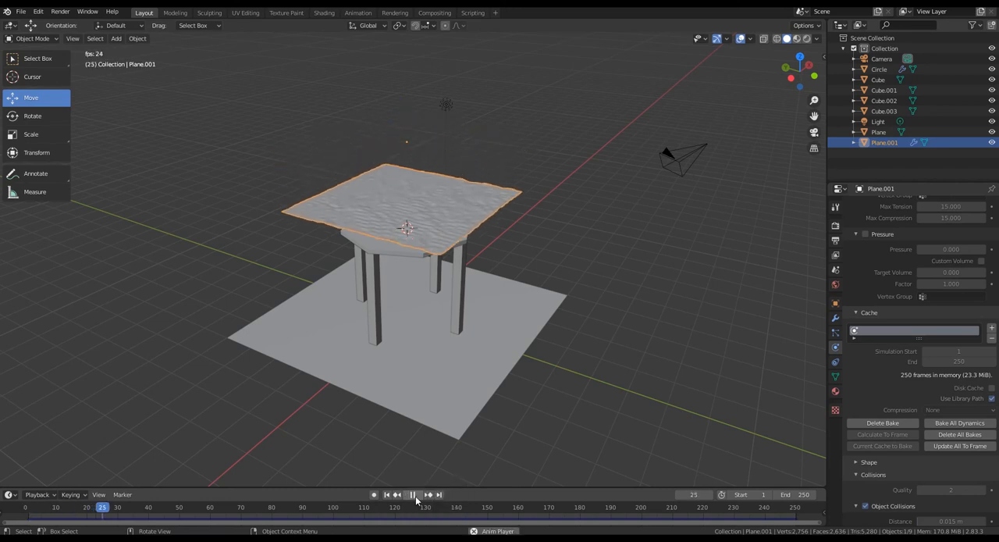
{"action": "scroll", "coordinate": [431, 185], "scroll_direction": "up", "scroll_amount": 1}
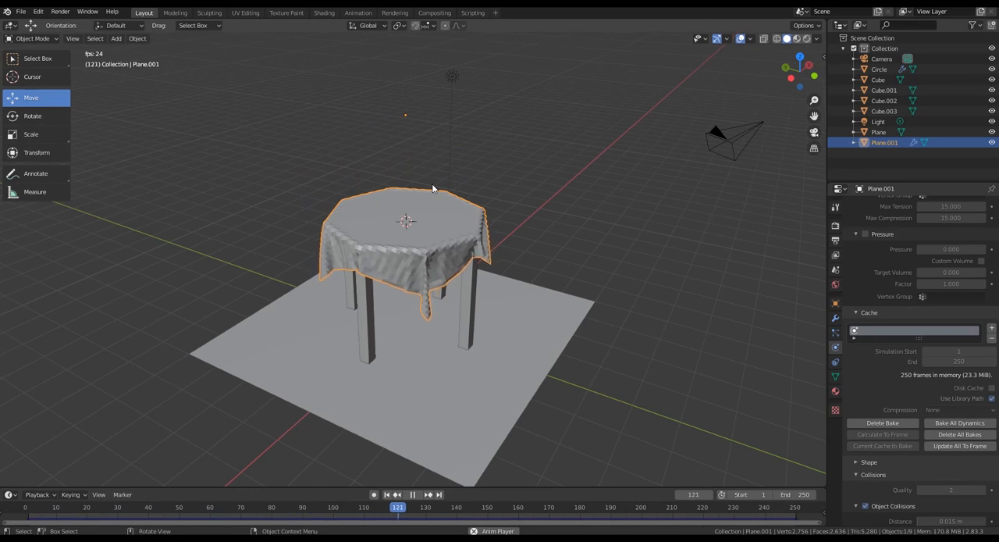
{"action": "left_click", "coordinate": [412, 494]}
{"action": "left_click_drag", "start_coordinate": [569, 508], "coordinate": [26, 507]}
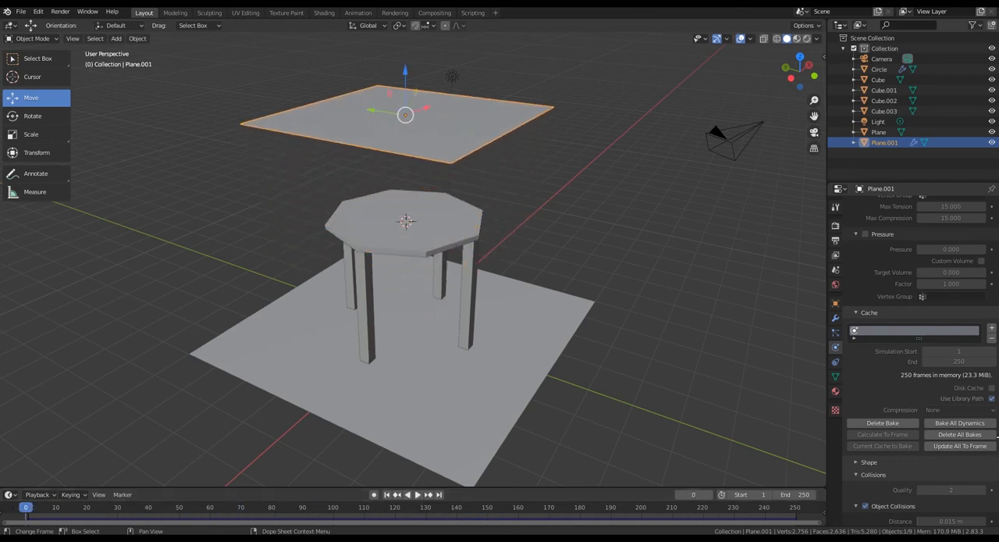
{"action": "left_click", "coordinate": [417, 495]}
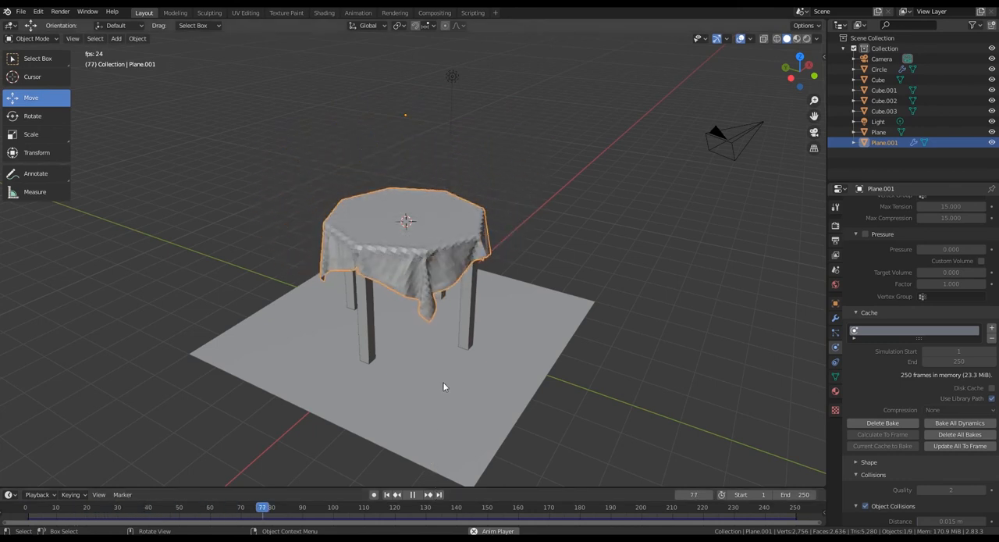
{"action": "left_click", "coordinate": [413, 495]}
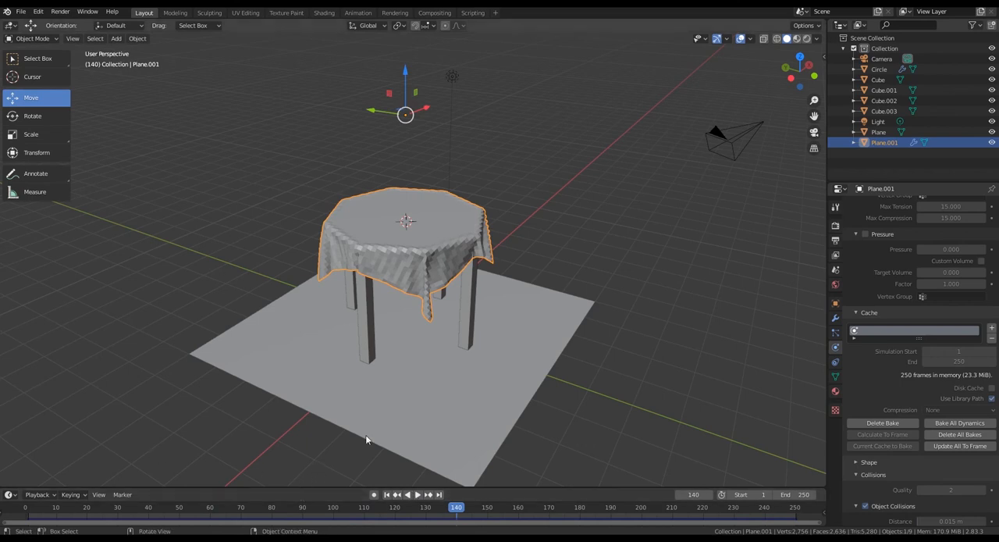
- Apply the tablecloth's Cloth modifier at frame 160 and return the timeline to frame 0
{"action": "left_click_drag", "start_coordinate": [456, 509], "coordinate": [404, 494]}
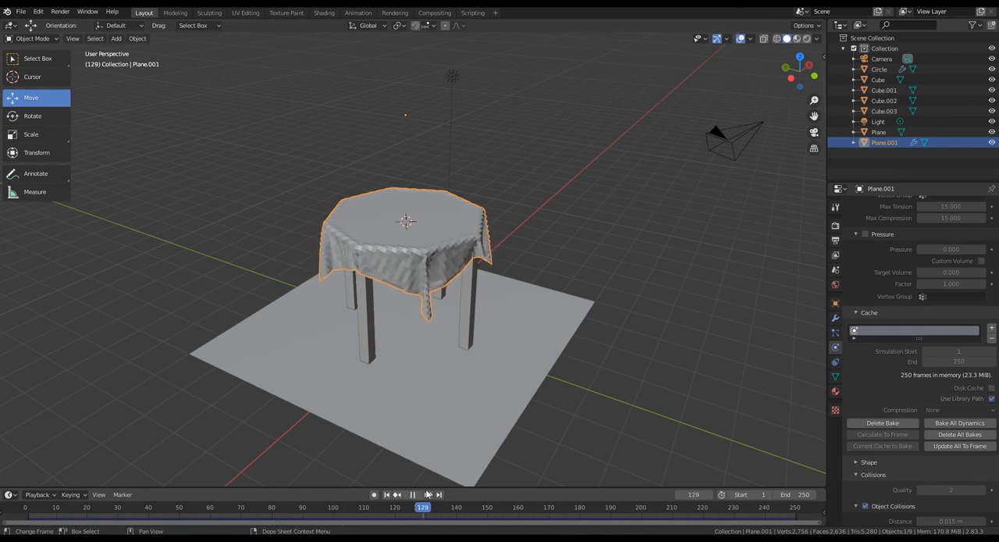
{"action": "left_click_drag", "start_coordinate": [483, 506], "coordinate": [517, 508]}
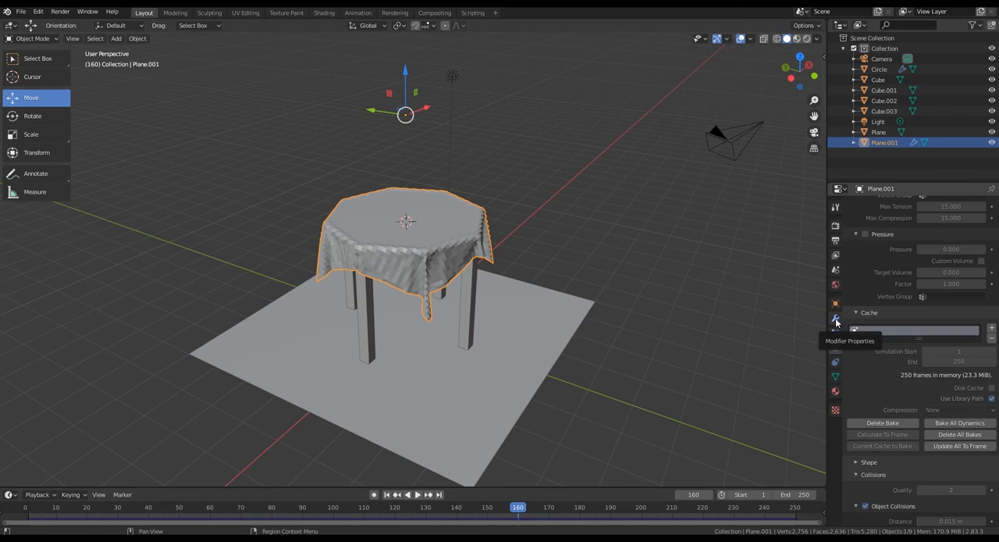
{"action": "left_click", "coordinate": [836, 320]}
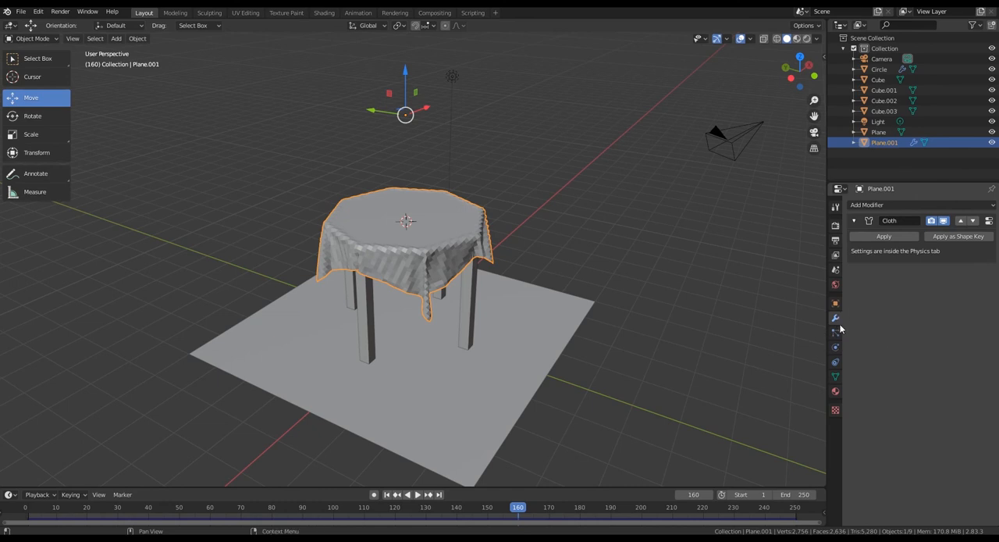
{"action": "left_click", "coordinate": [884, 238]}
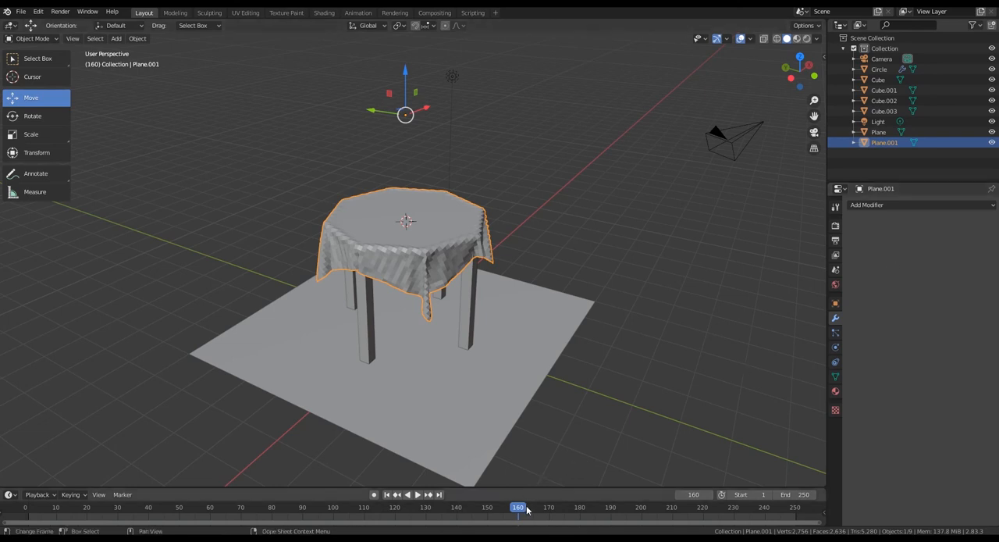
{"action": "left_click_drag", "start_coordinate": [519, 507], "coordinate": [110, 493]}
{"action": "left_click_drag", "start_coordinate": [210, 508], "coordinate": [8, 504]}
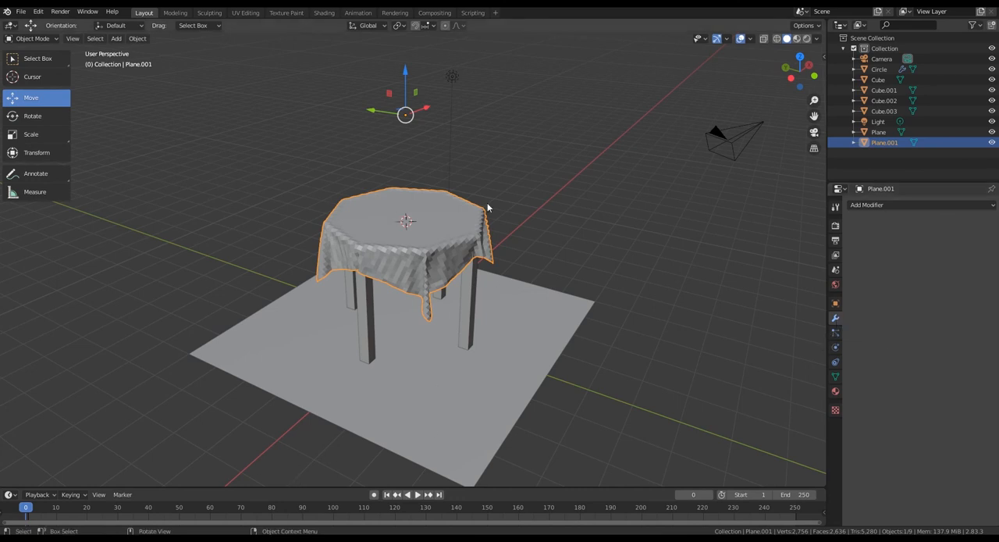
- Add a Subdivision Surface modifier to the draped tablecloth
{"action": "scroll", "coordinate": [501, 197], "scroll_direction": "up", "scroll_amount": 2}
{"action": "middle_click_drag", "start_coordinate": [577, 246], "coordinate": [588, 275]}
{"action": "middle_click_drag", "start_coordinate": [395, 287], "coordinate": [413, 278]}
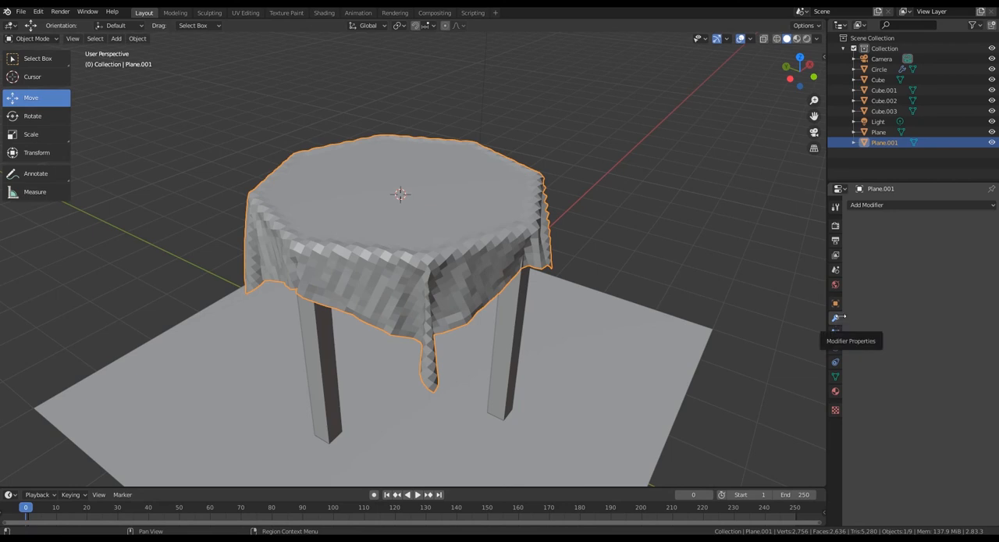
{"action": "left_click", "coordinate": [936, 205]}
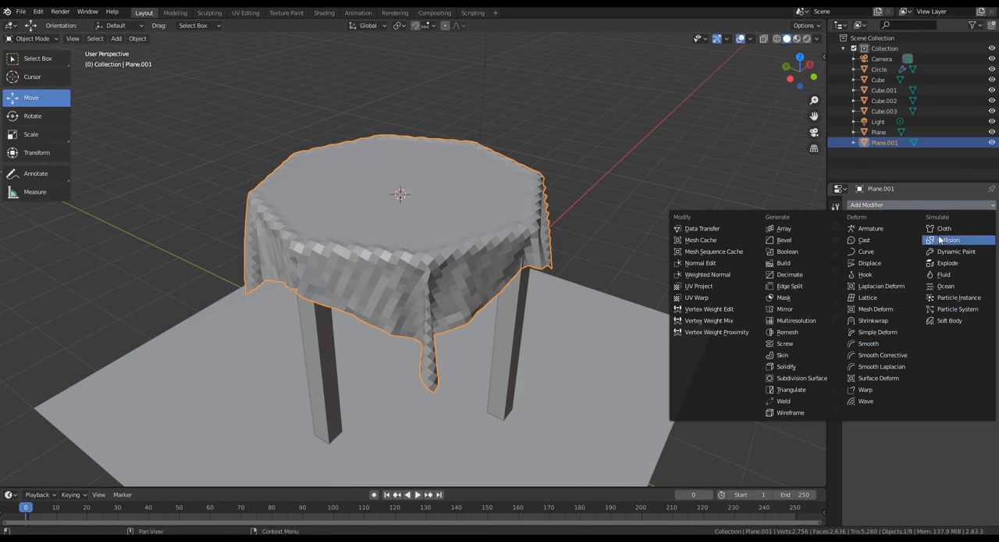
{"action": "left_click", "coordinate": [791, 379]}
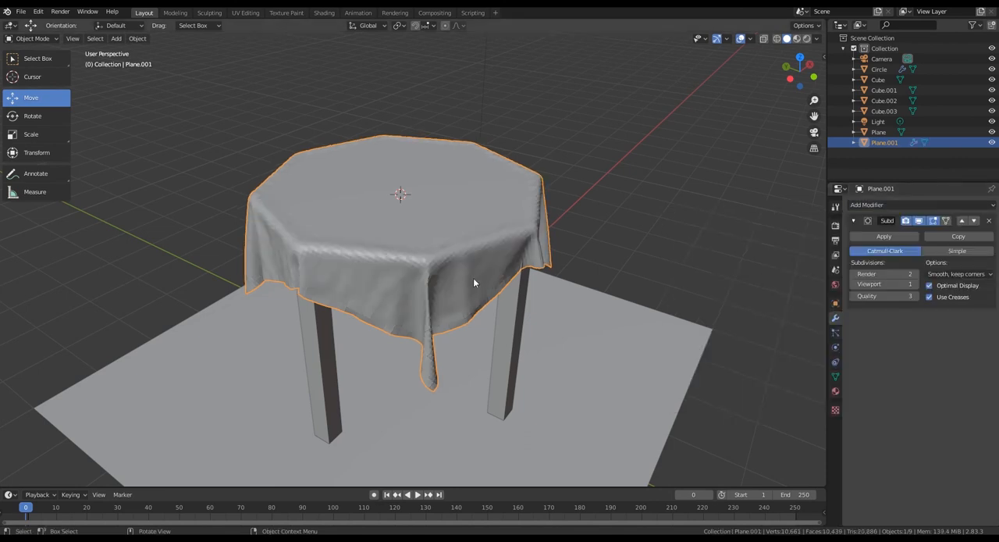
- Apply Shade Smooth to the tablecloth and view the result from further away
{"action": "scroll", "coordinate": [474, 278], "scroll_direction": "up", "scroll_amount": 4}
{"action": "scroll", "coordinate": [552, 285], "scroll_direction": "down", "scroll_amount": 3}
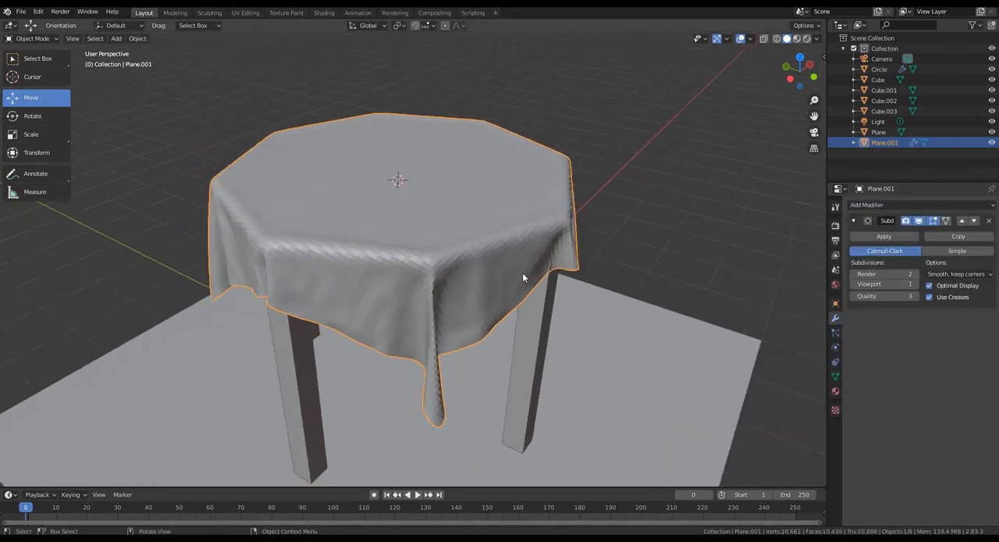
{"action": "scroll", "coordinate": [392, 268], "scroll_direction": "up", "scroll_amount": 5}
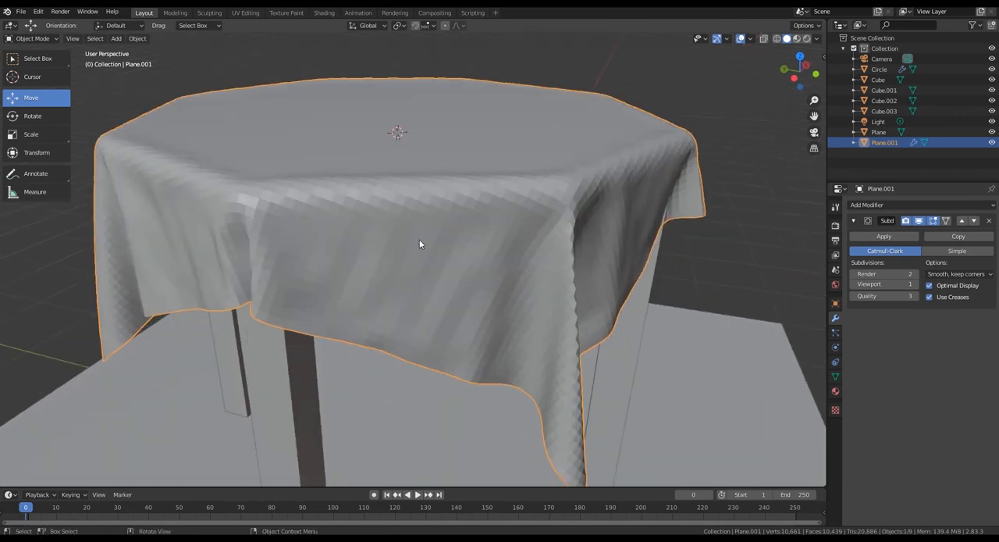
{"action": "scroll", "coordinate": [485, 246], "scroll_direction": "down", "scroll_amount": 2}
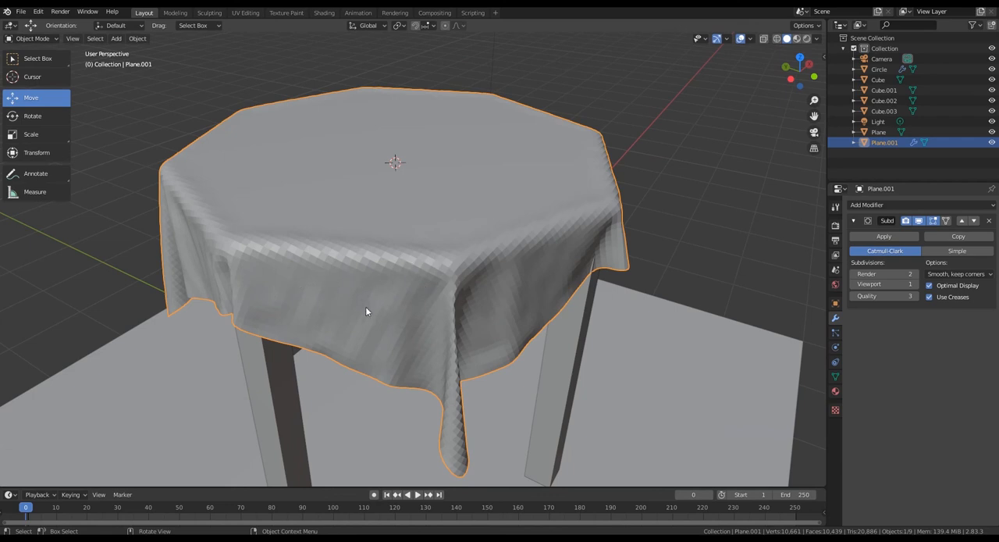
{"action": "right_click", "coordinate": [383, 294]}
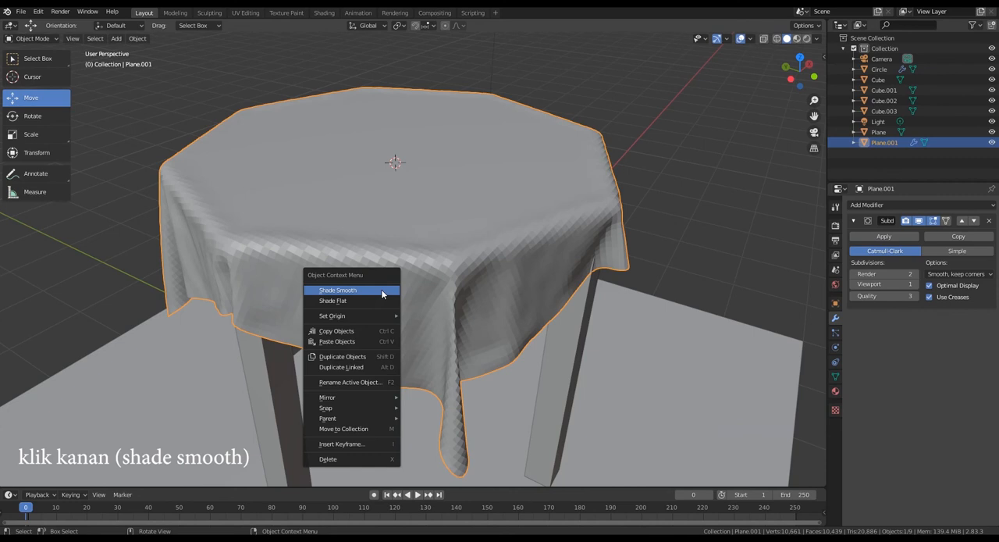
{"action": "left_click", "coordinate": [341, 291]}
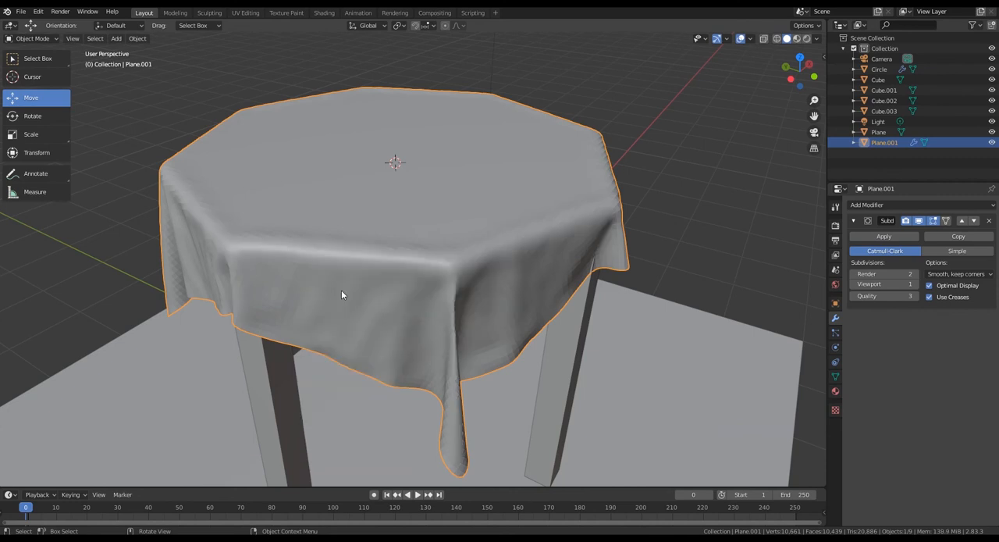
{"action": "middle_click_drag", "start_coordinate": [348, 290], "coordinate": [397, 306]}
{"action": "scroll", "coordinate": [318, 295], "scroll_direction": "down", "scroll_amount": 2}
{"action": "scroll", "coordinate": [397, 309], "scroll_direction": "down", "scroll_amount": 1}
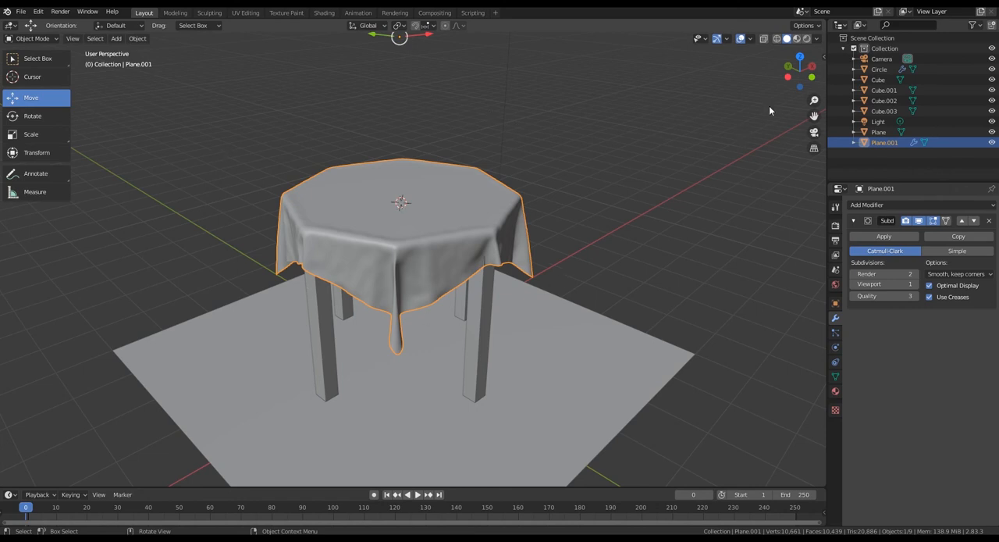
{"action": "left_click", "coordinate": [818, 38]}
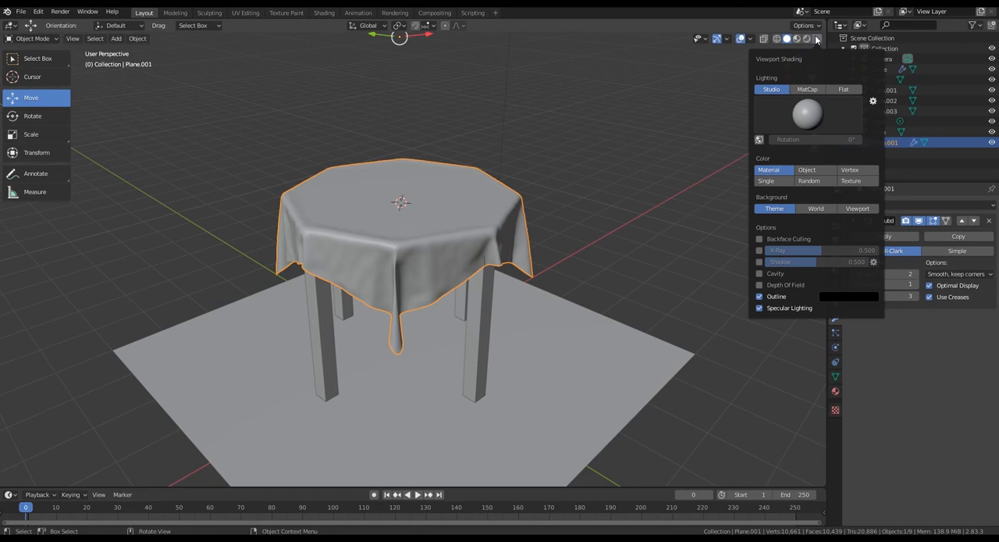
{"action": "left_click", "coordinate": [816, 39]}
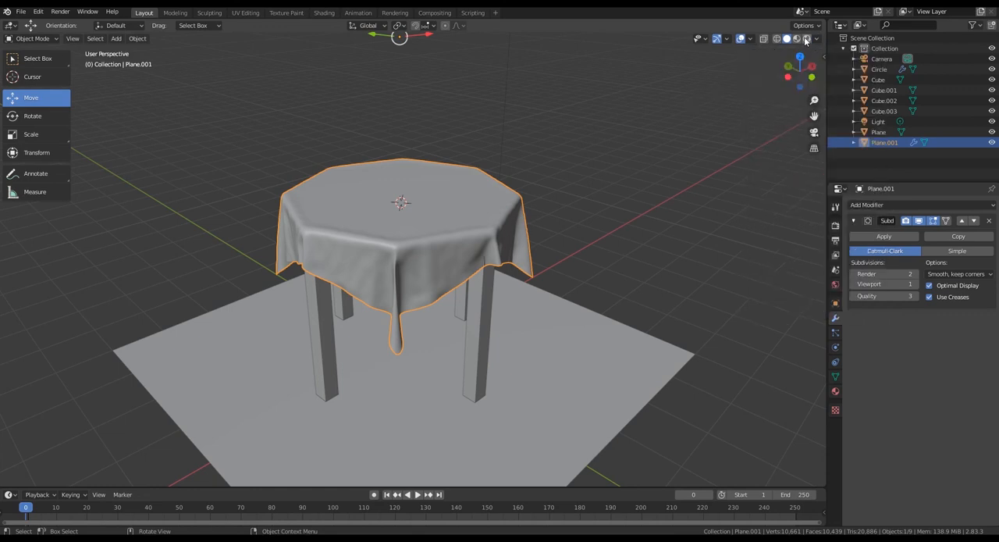
{"action": "left_click", "coordinate": [776, 38]}
{"action": "left_click", "coordinate": [787, 38]}
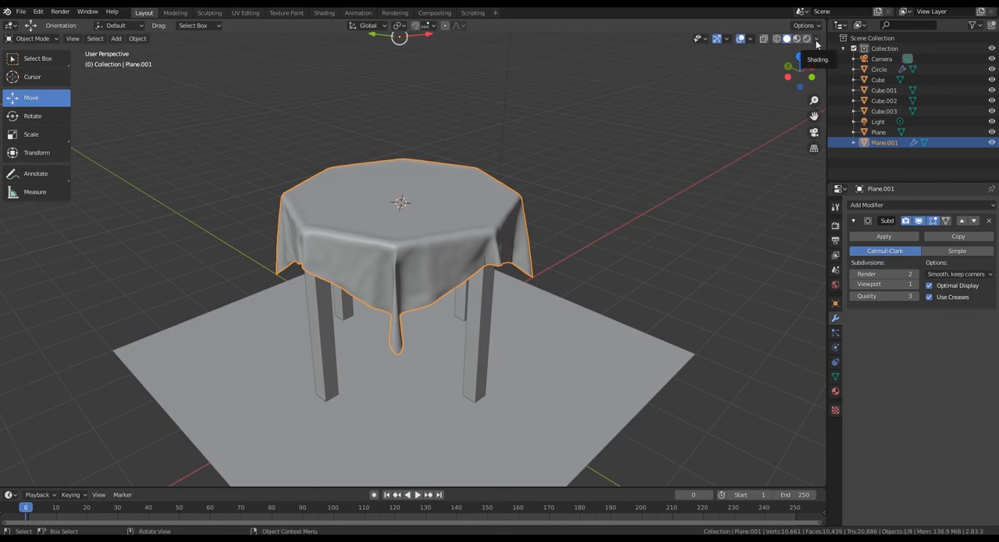
- Try alternative Studio lighting presets for the viewport's solid shading
{"action": "left_click", "coordinate": [817, 39]}
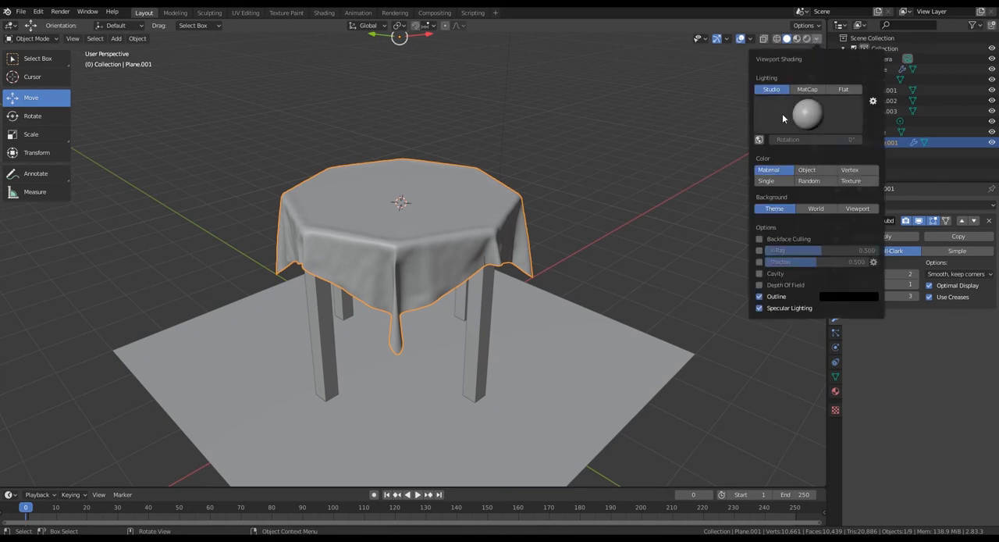
{"action": "left_click", "coordinate": [808, 121]}
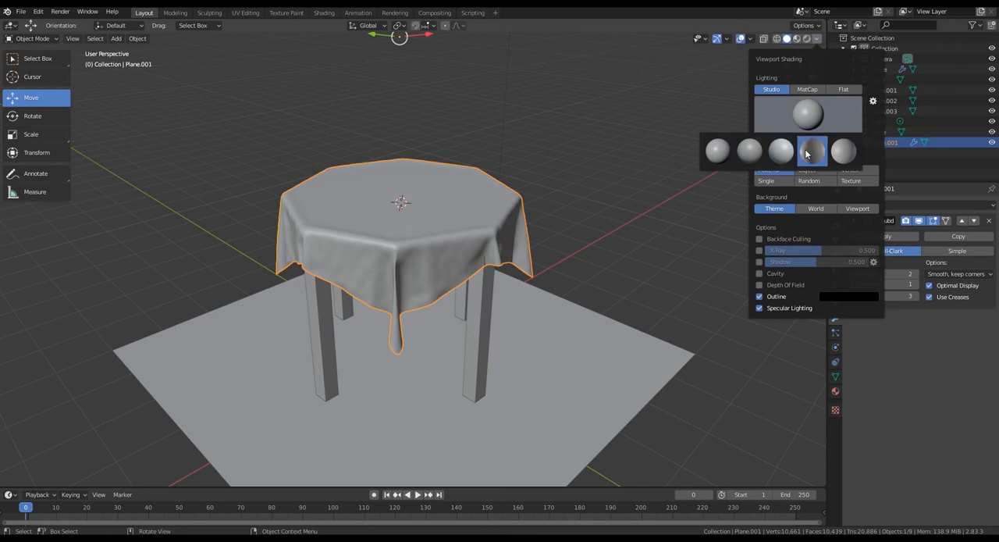
{"action": "left_click", "coordinate": [801, 154]}
{"action": "left_click", "coordinate": [828, 119]}
{"action": "left_click", "coordinate": [843, 150]}
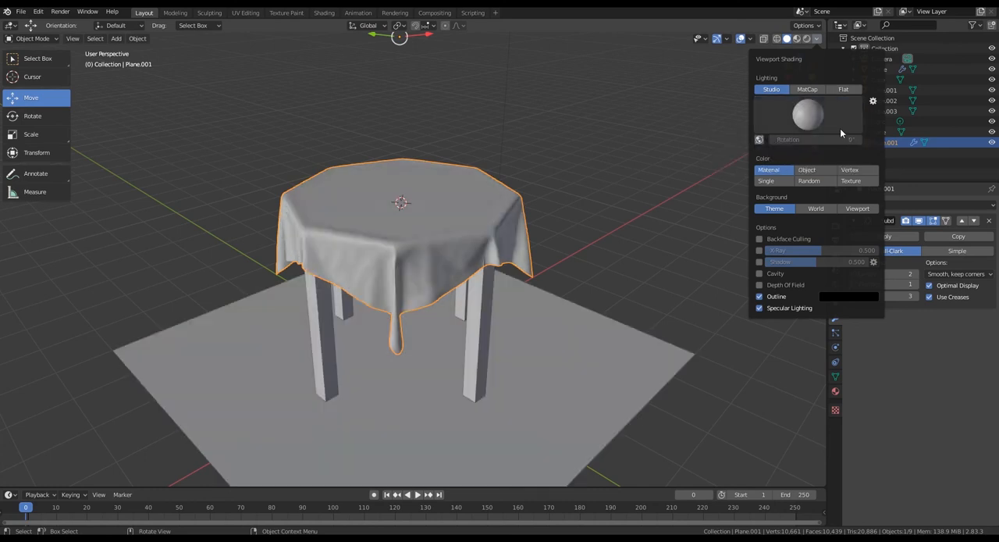
- Switch the viewport lighting to MatCap and choose the blue-grey metallic preset with a warm orange highlight
{"action": "left_click", "coordinate": [808, 90]}
{"action": "left_click", "coordinate": [810, 117]}
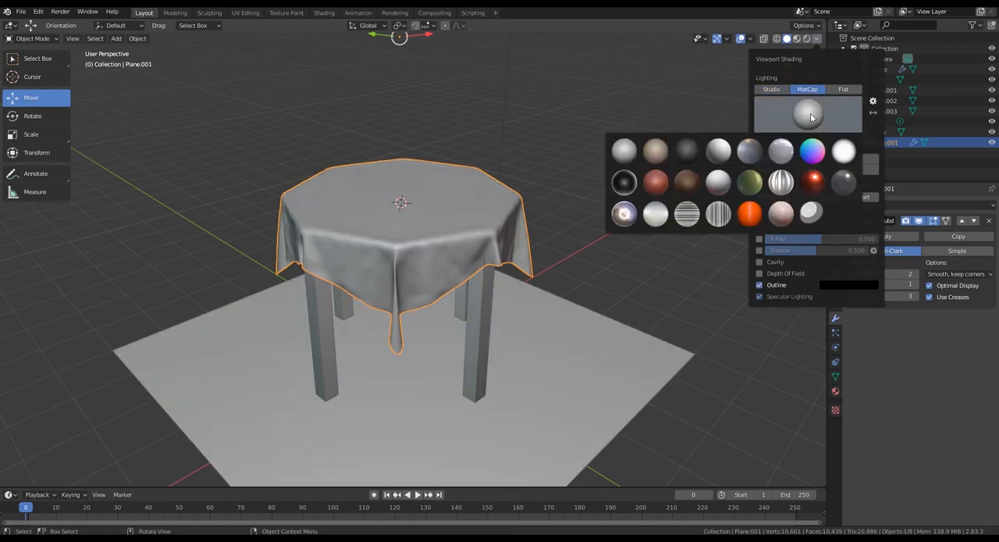
{"action": "left_click", "coordinate": [750, 150]}
{"action": "mouse_move", "coordinate": [572, 264]}
{"action": "middle_mouse_down"}
{"action": "mouse_move", "coordinate": [619, 270]}
{"action": "mouse_move", "coordinate": [667, 250]}
{"action": "mouse_move", "coordinate": [629, 299]}
{"action": "mouse_move", "coordinate": [587, 313]}
{"action": "mouse_move", "coordinate": [516, 308]}
{"action": "mouse_move", "coordinate": [626, 269]}
{"action": "mouse_move", "coordinate": [571, 292]}
{"action": "mouse_move", "coordinate": [616, 278]}
{"action": "mouse_move", "coordinate": [705, 288]}
{"action": "mouse_move", "coordinate": [572, 307]}
{"action": "mouse_move", "coordinate": [578, 295]}
{"action": "middle_mouse_up"}
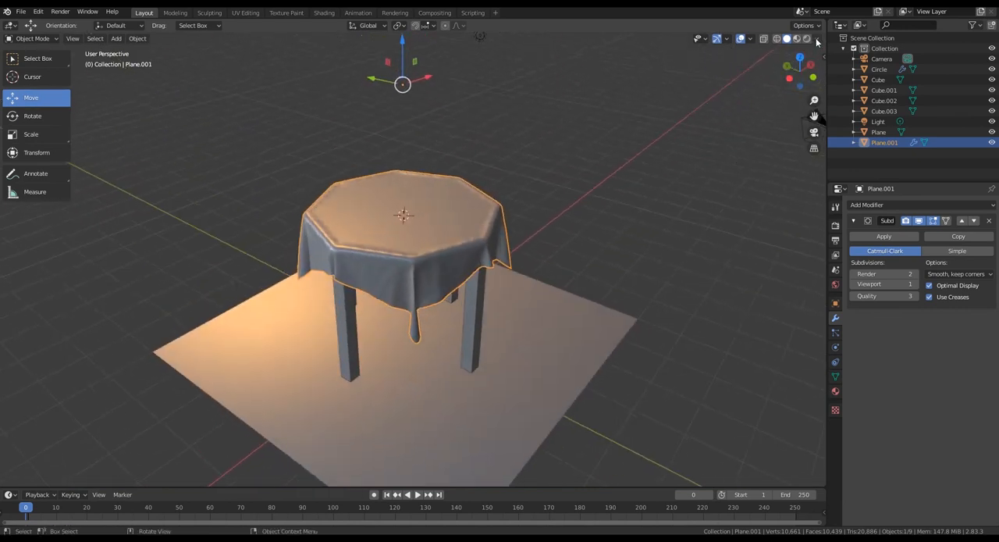
- Enable the Shadow option in the viewport shading settings and view the table's cast shadows
{"action": "left_click", "coordinate": [816, 39]}
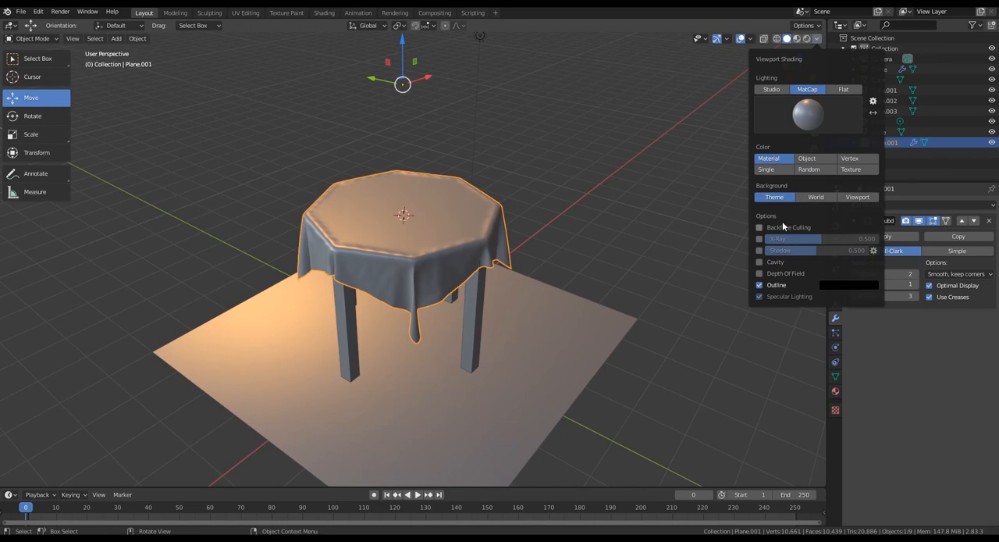
{"action": "left_click", "coordinate": [759, 250]}
{"action": "middle_click_drag", "start_coordinate": [637, 269], "coordinate": [539, 282]}
{"action": "scroll", "coordinate": [667, 192], "scroll_direction": "down", "scroll_amount": 2}
{"action": "middle_click_drag", "start_coordinate": [504, 177], "coordinate": [524, 221]}
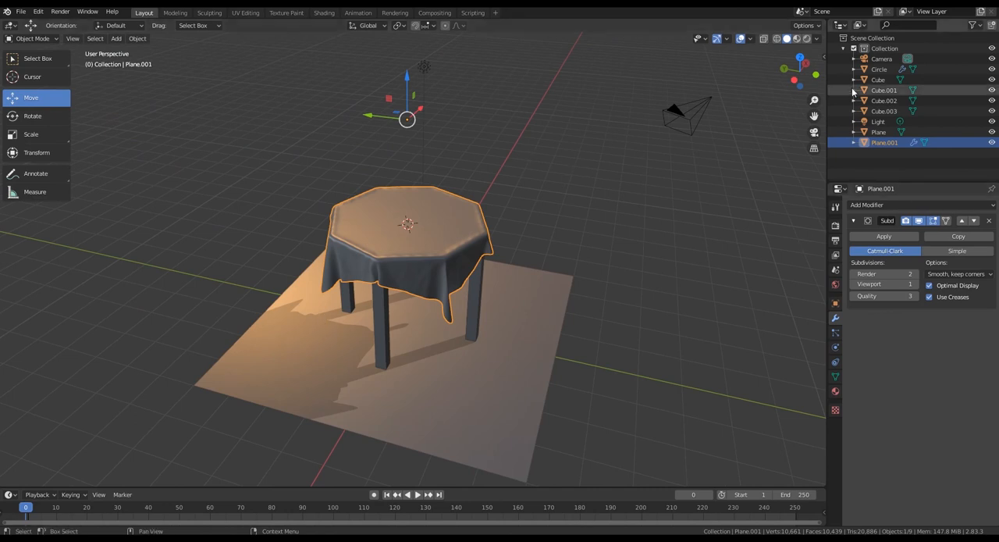
- Increase the viewport Shadow intensity and deselect the tablecloth
{"action": "left_click", "coordinate": [817, 39]}
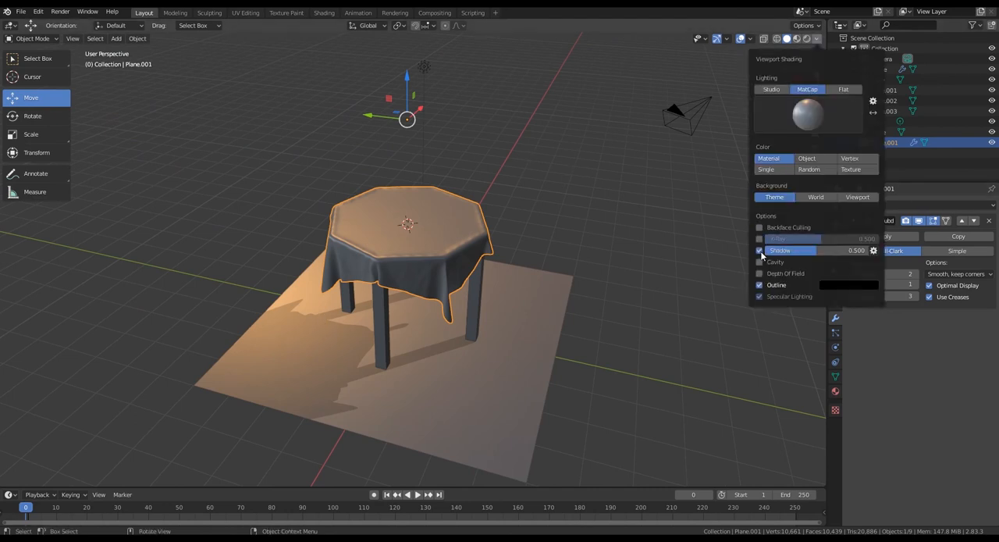
{"action": "mouse_move", "coordinate": [820, 251]}
{"action": "left_mouse_down"}
{"action": "mouse_move", "coordinate": [839, 251]}
{"action": "mouse_move", "coordinate": [782, 251]}
{"action": "mouse_move", "coordinate": [863, 250]}
{"action": "mouse_move", "coordinate": [845, 250]}
{"action": "left_mouse_up"}
{"action": "middle_click_drag", "start_coordinate": [531, 254], "coordinate": [754, 100]}
{"action": "middle_click_drag", "start_coordinate": [520, 219], "coordinate": [555, 278]}
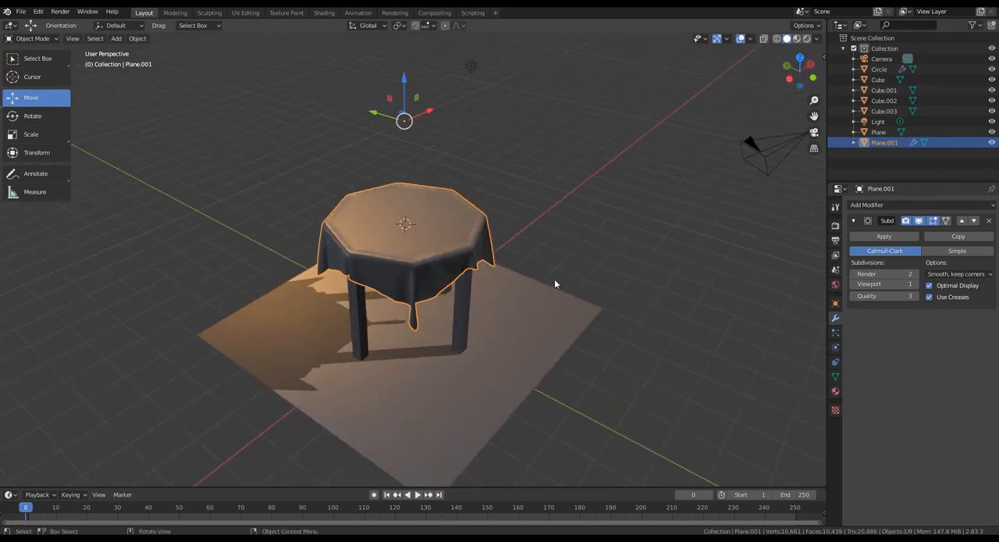
{"action": "left_click", "coordinate": [580, 242]}
{"action": "middle_click_drag", "start_coordinate": [576, 322], "coordinate": [602, 327]}
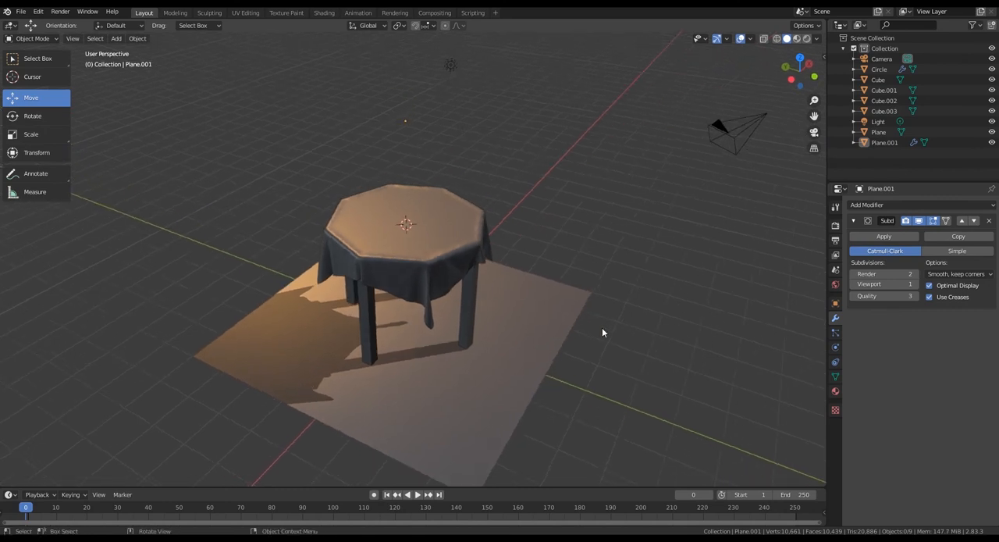